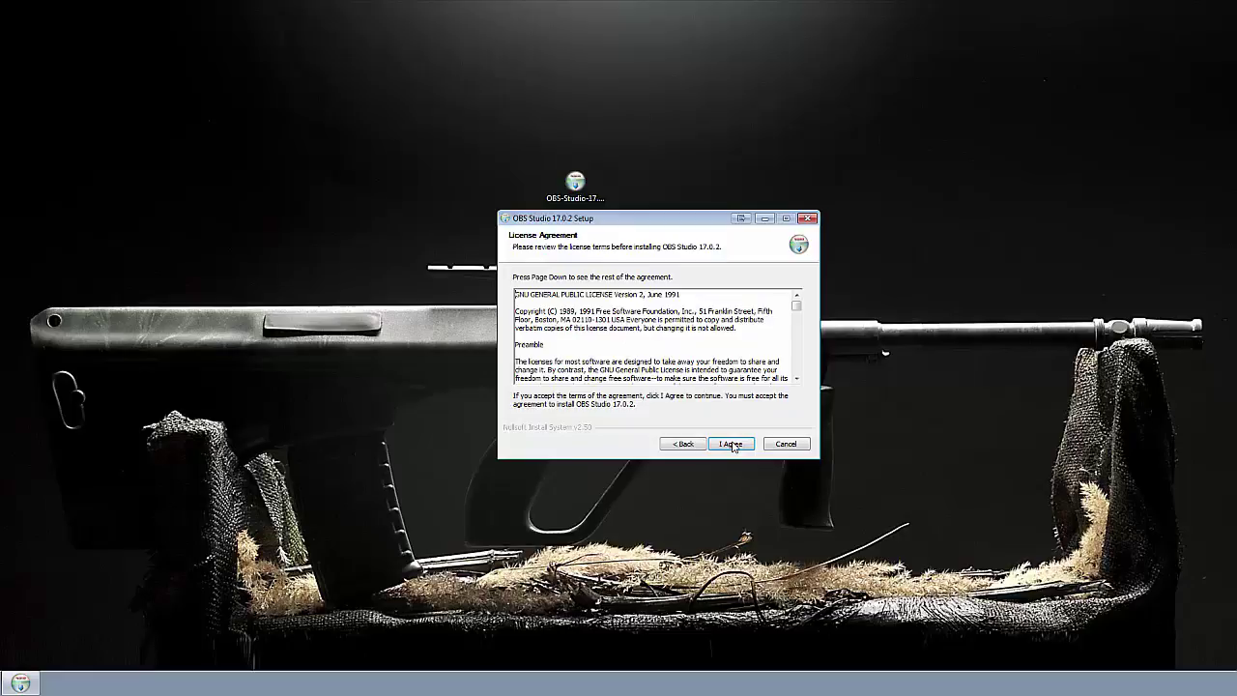
Complete the OBS Studio 17.0.2 installation with the default components and launch it in a maximized window, accepting the licence terms
left_click(731, 443)
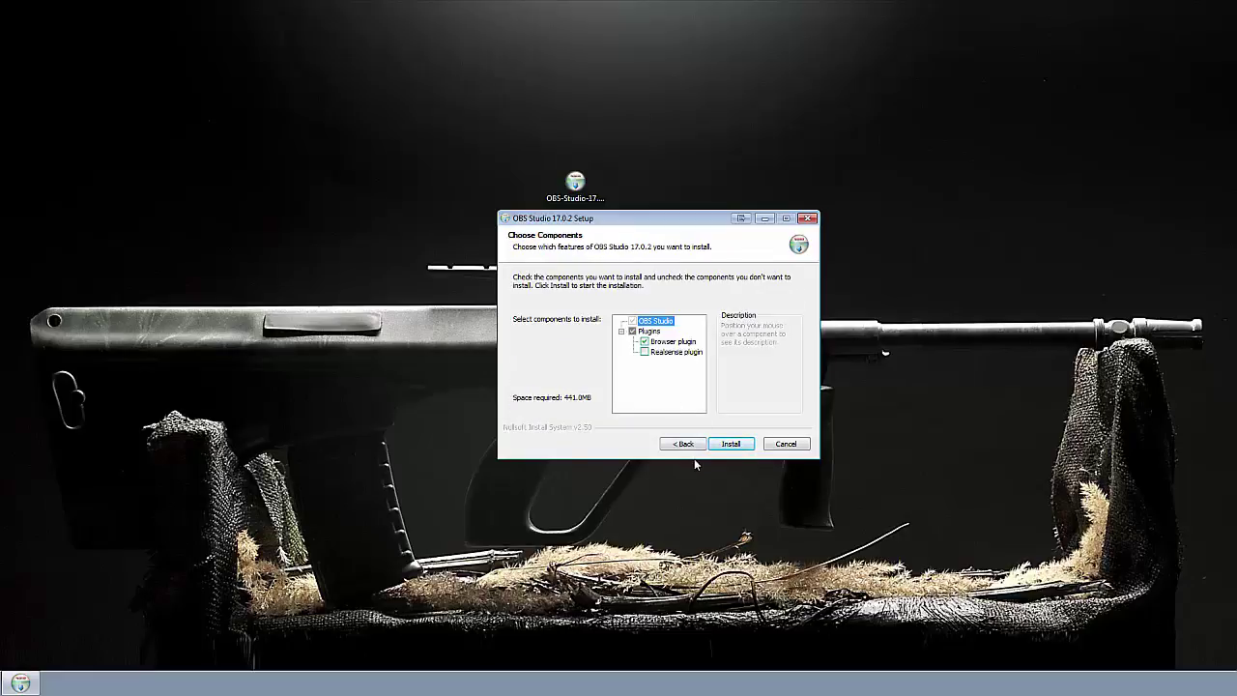
left_click(730, 443)
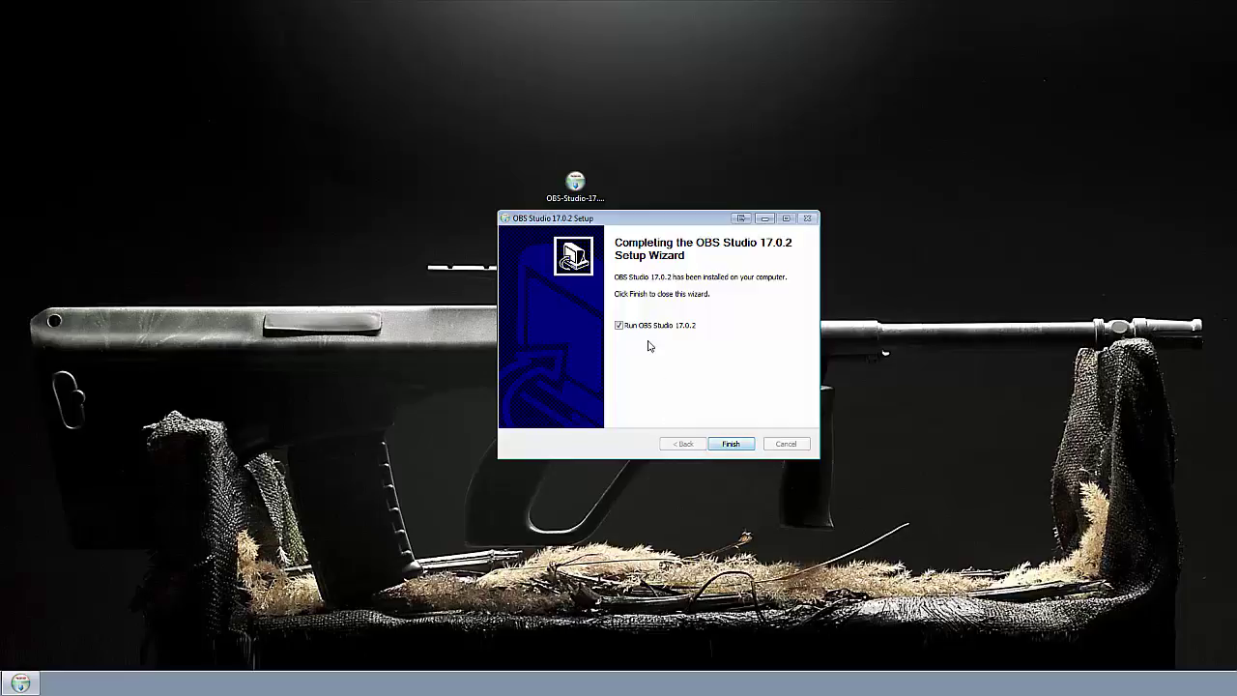
left_click(731, 445)
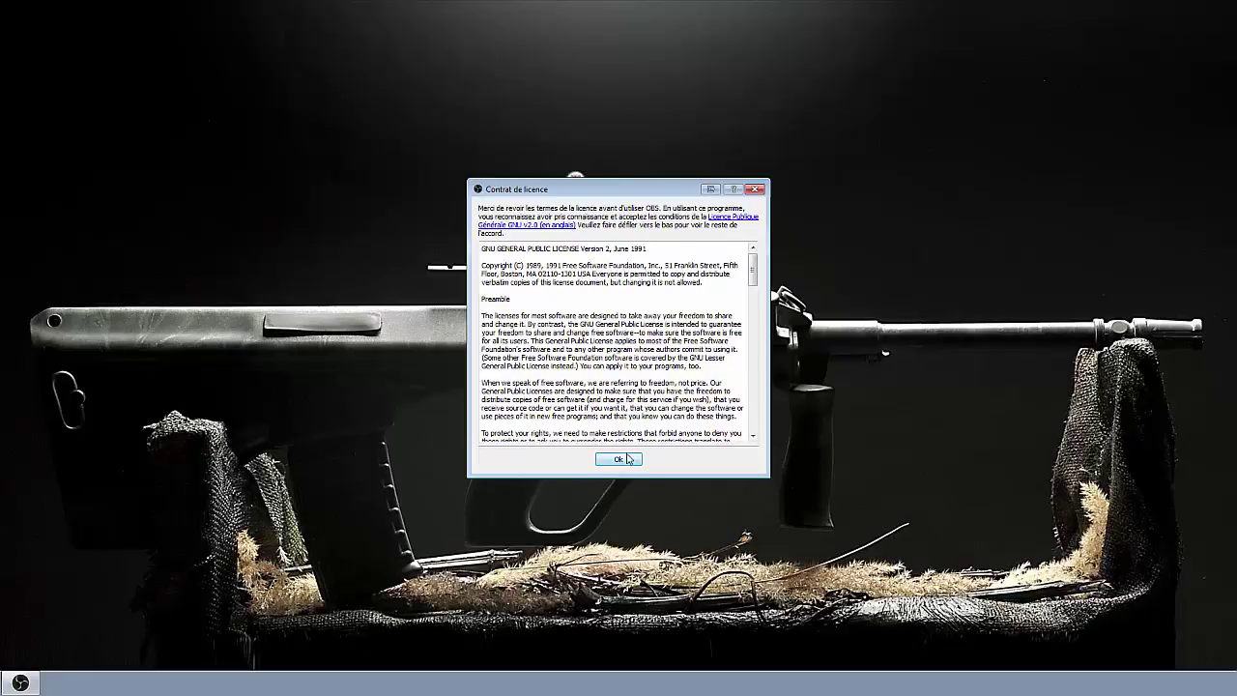
left_click(623, 458)
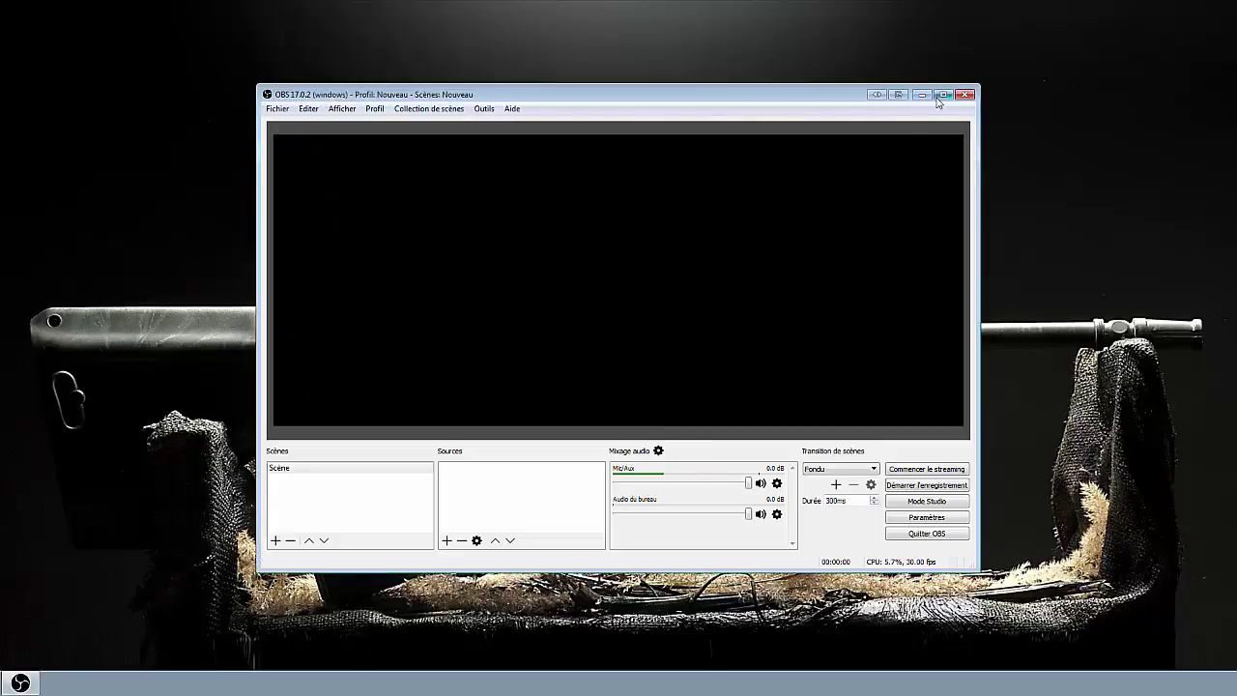
left_click(943, 94)
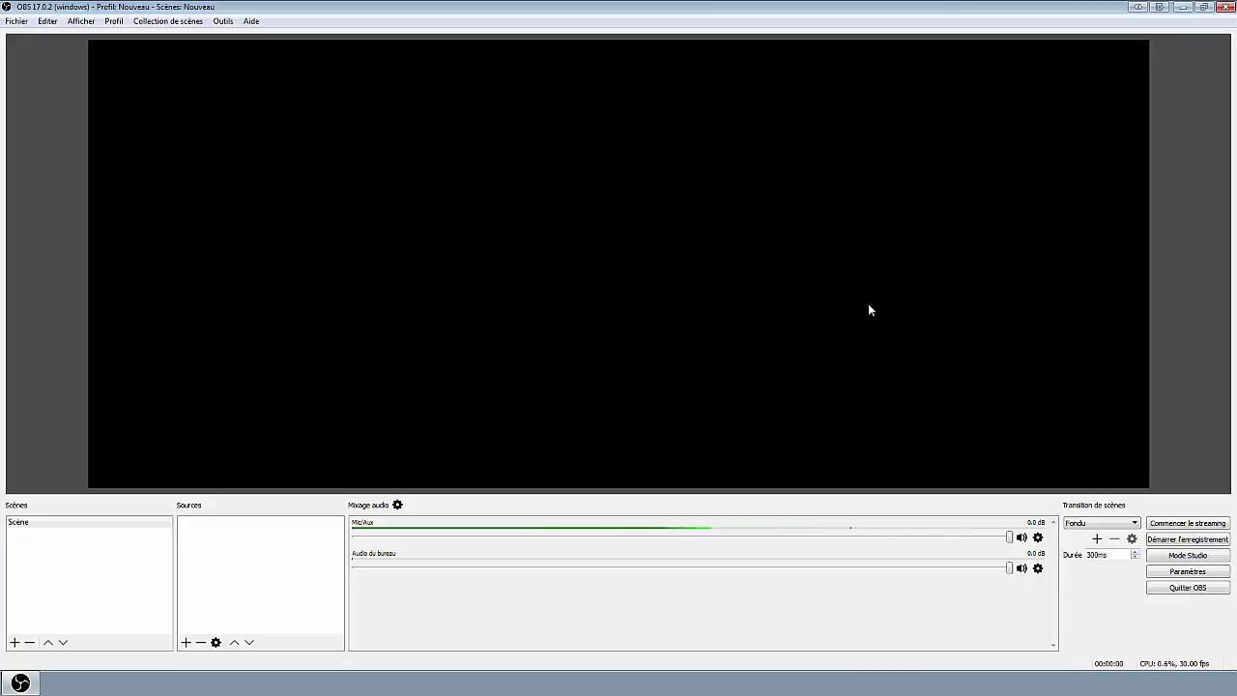
Set the base canvas resolution to 1920x1080 in the video settings and apply it
left_click(1181, 575)
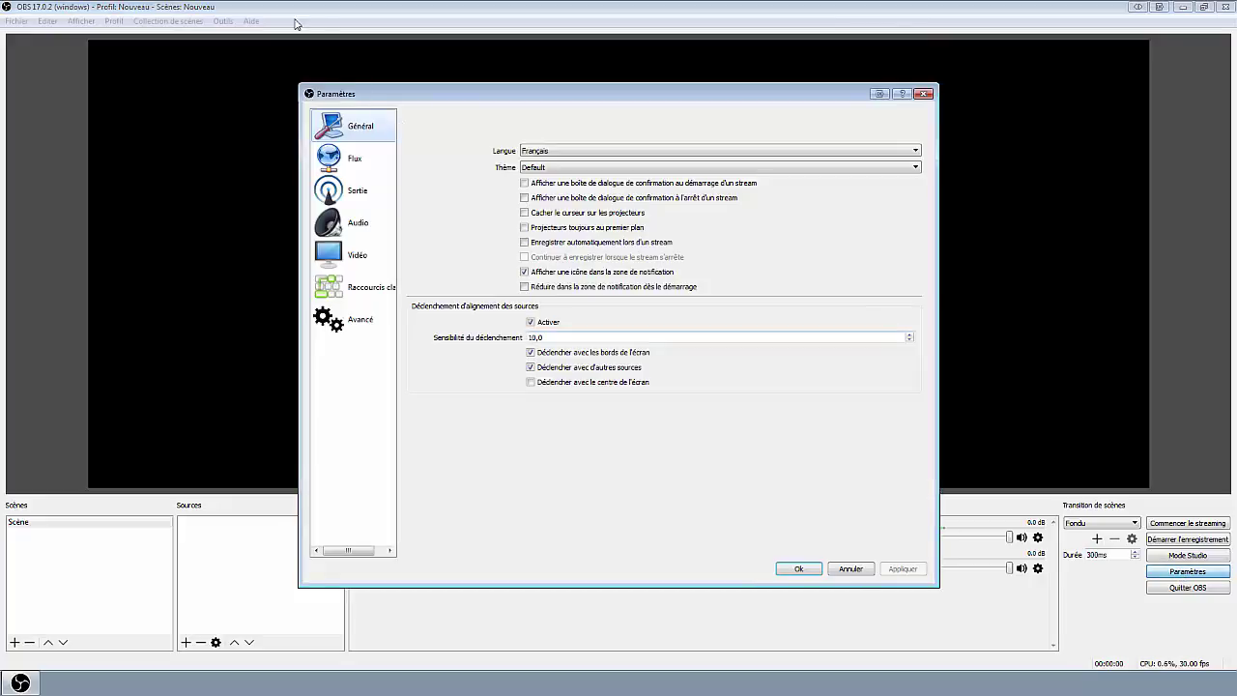
left_click(356, 257)
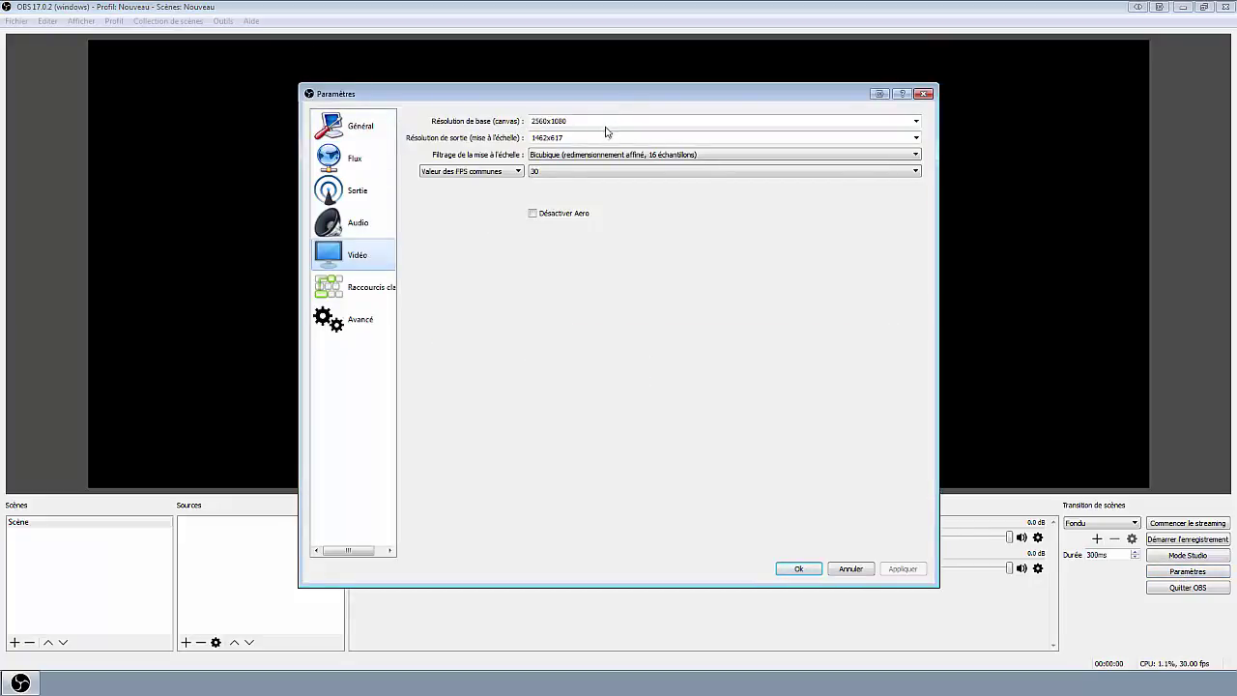
left_click(916, 122)
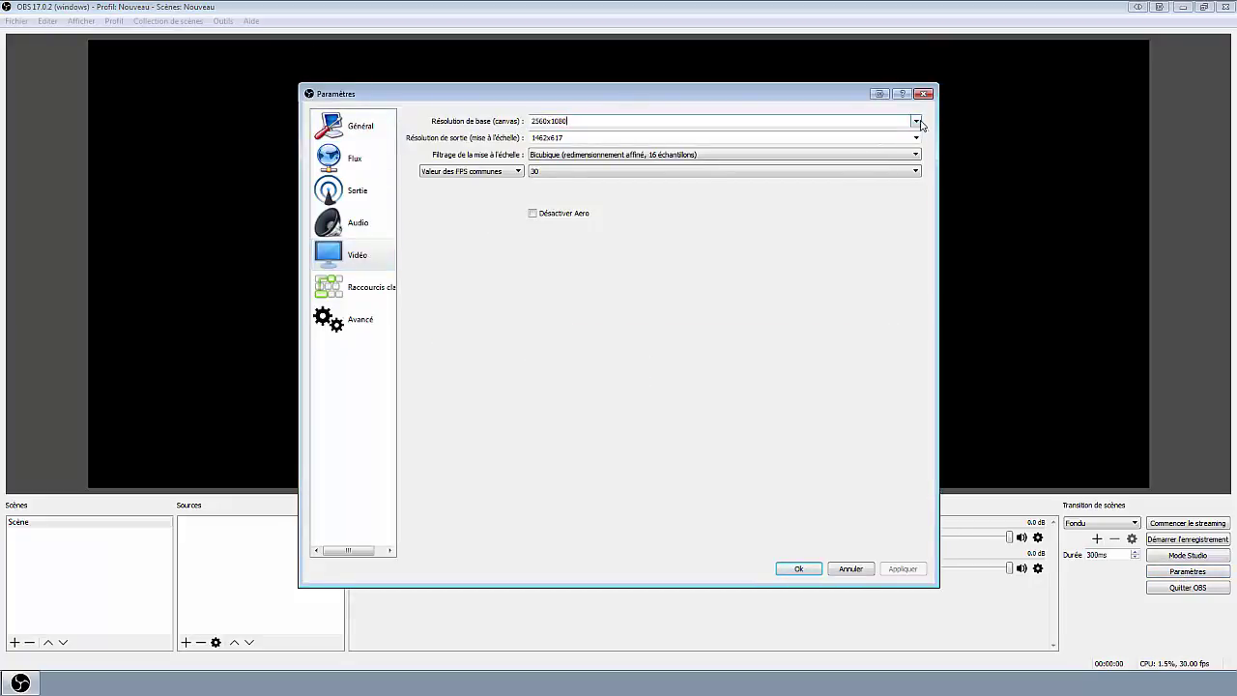
left_click(566, 147)
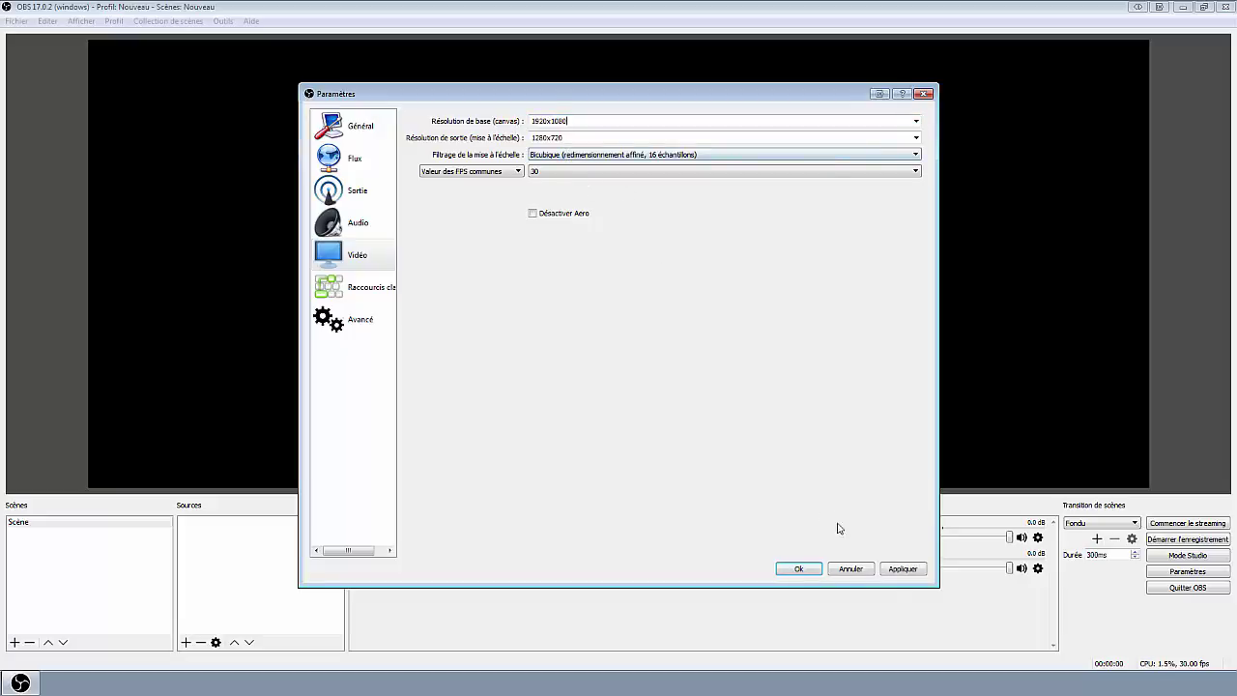
left_click(905, 570)
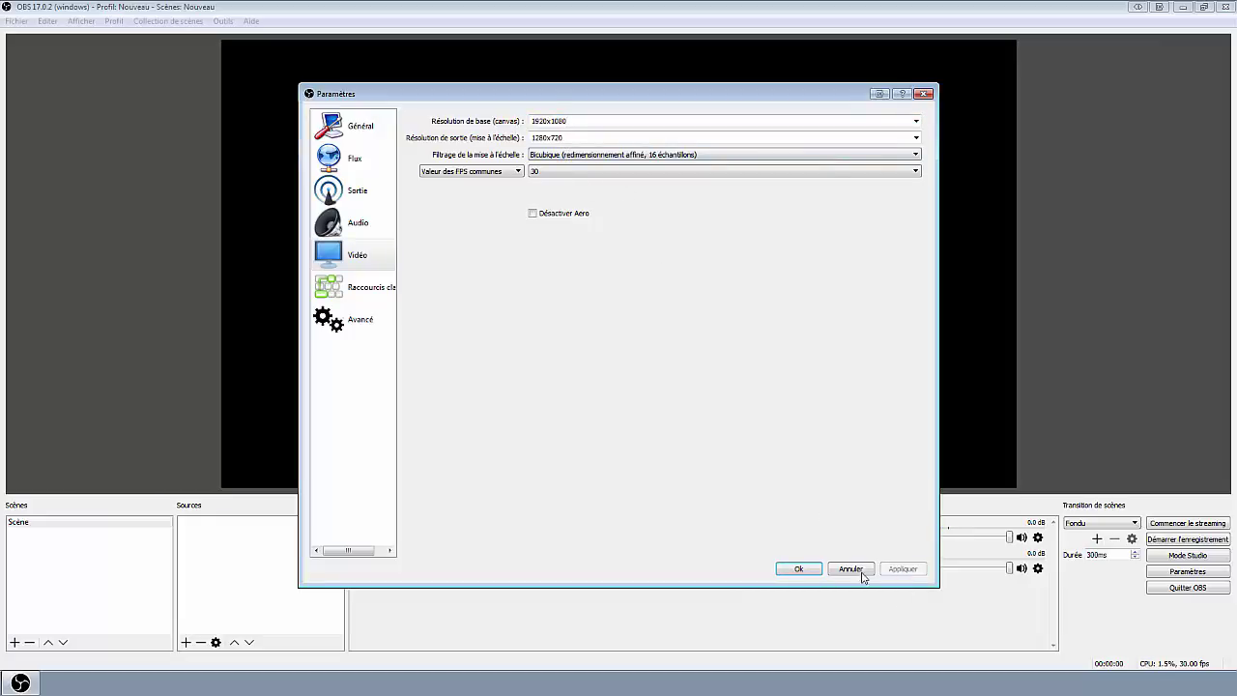
left_click(801, 568)
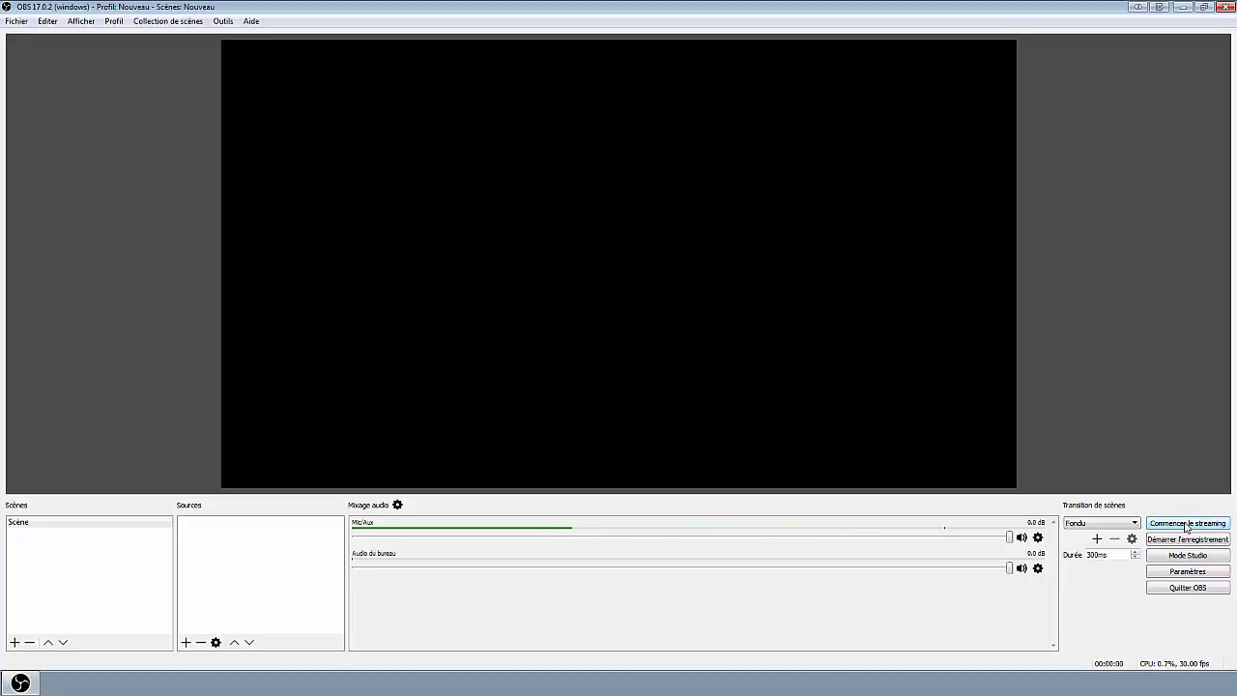
Rename the default scene as "scene Stream"
right_click(35, 525)
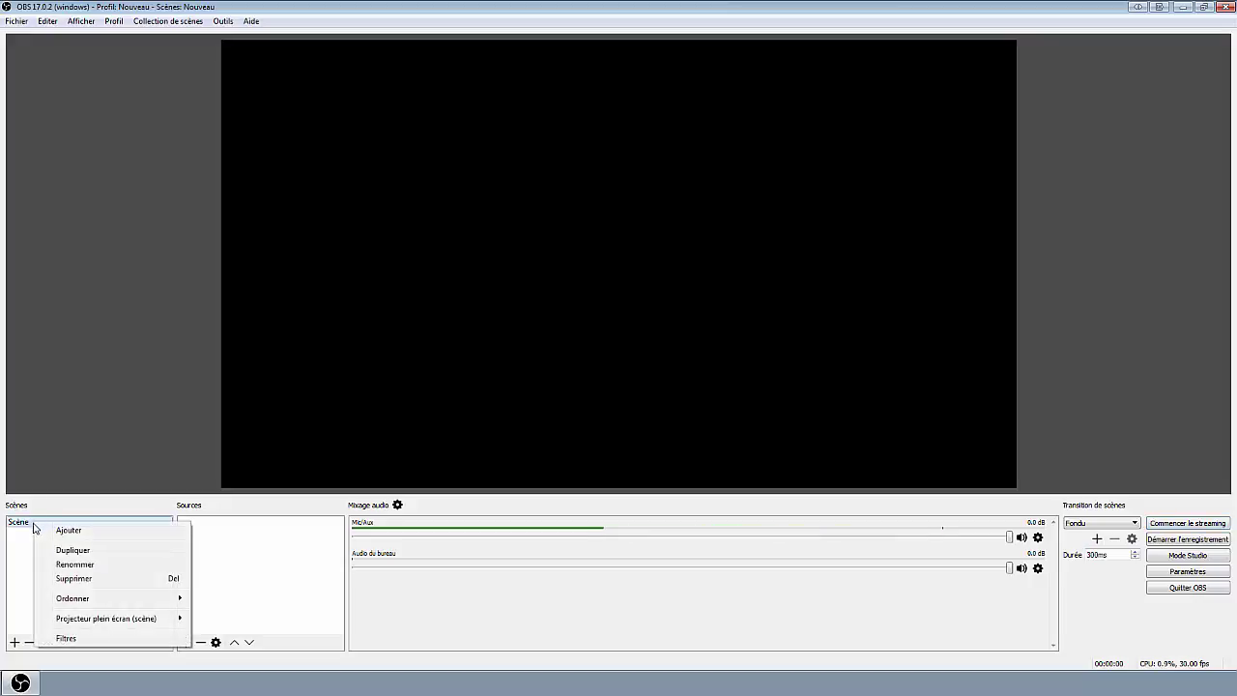
left_click(91, 567)
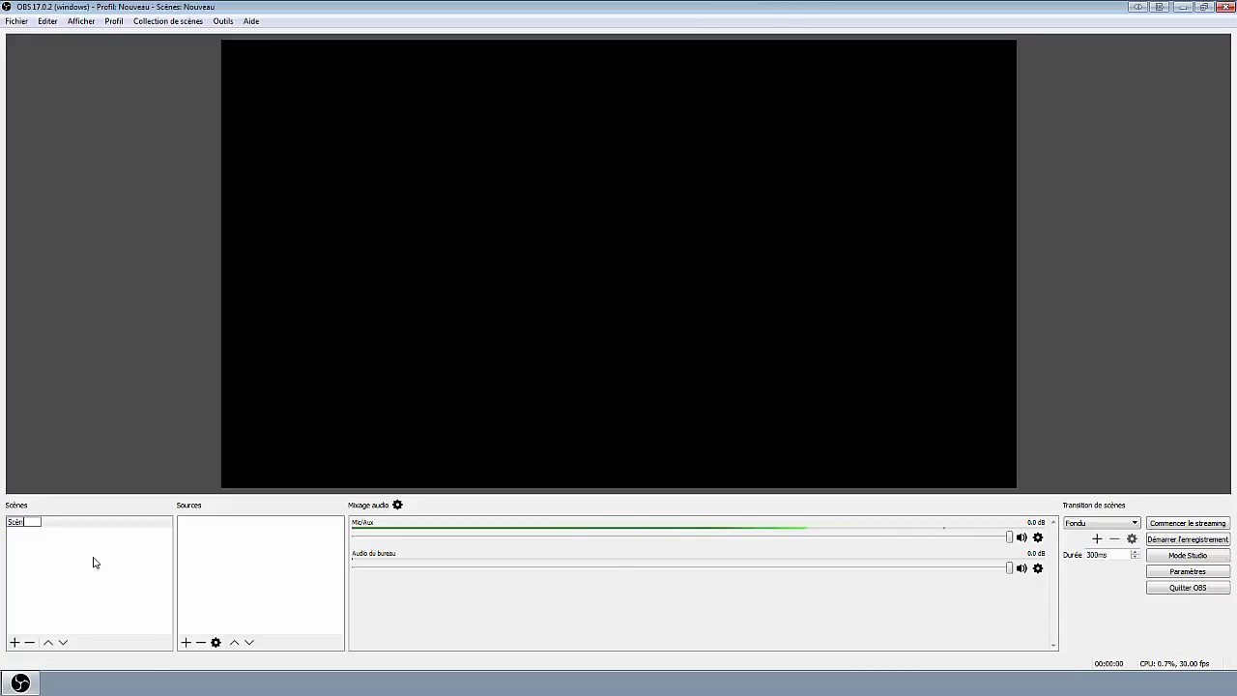
key("BackSpace")
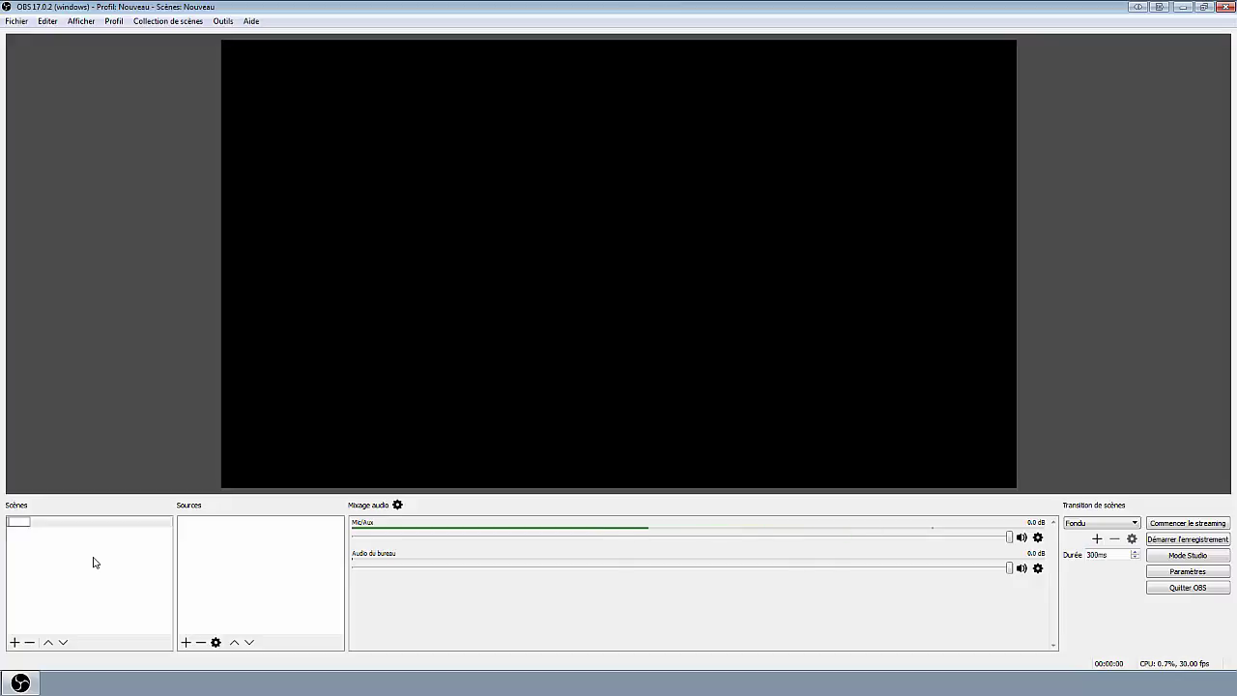
type("scene Stream")
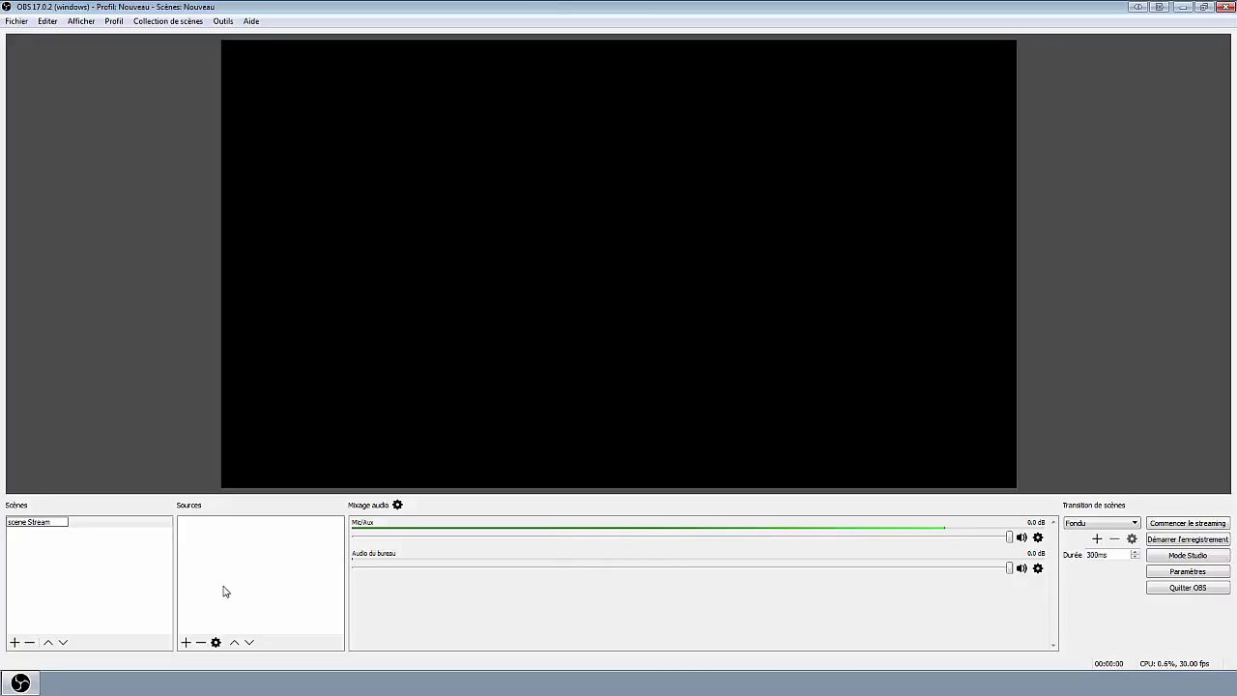
key("Return")
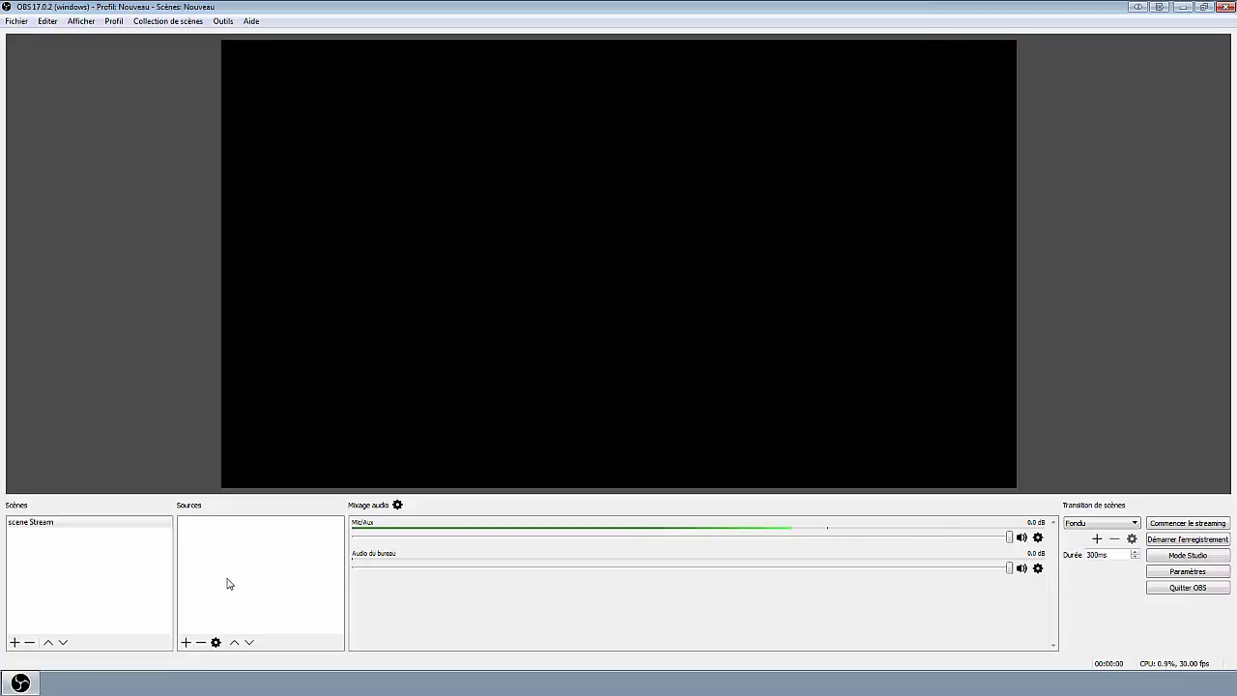
Add a new image source named "overlay" to the scene
left_click(184, 642)
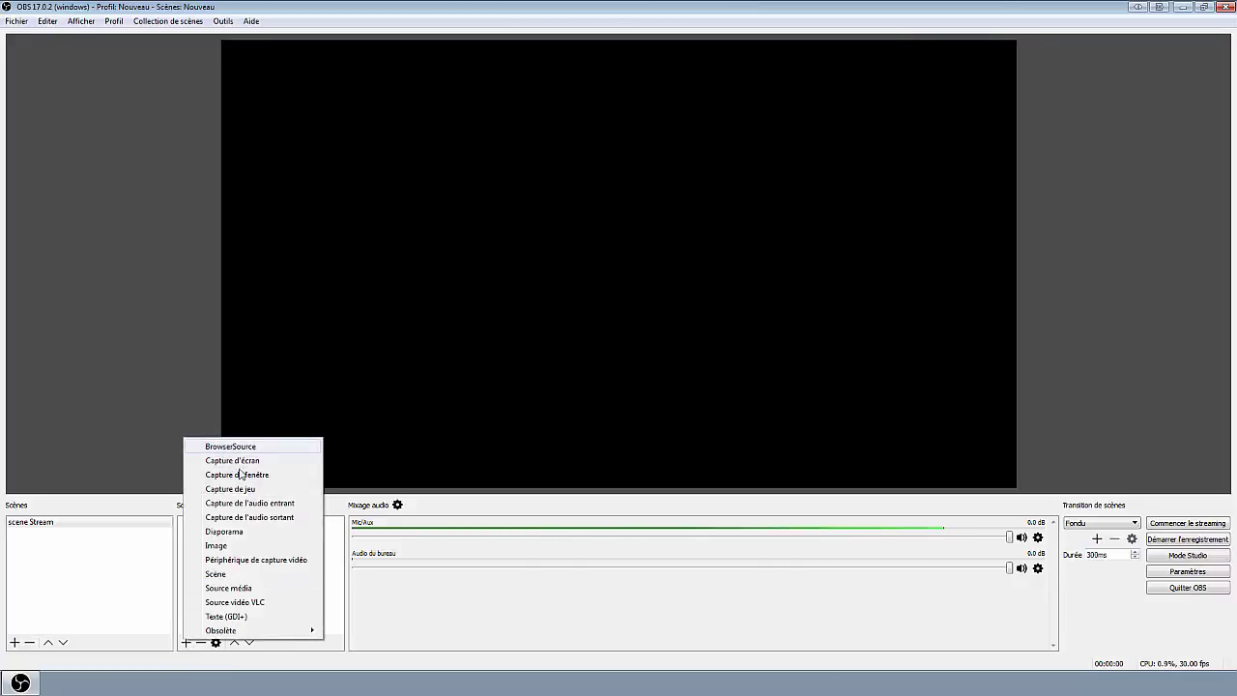
left_click(214, 546)
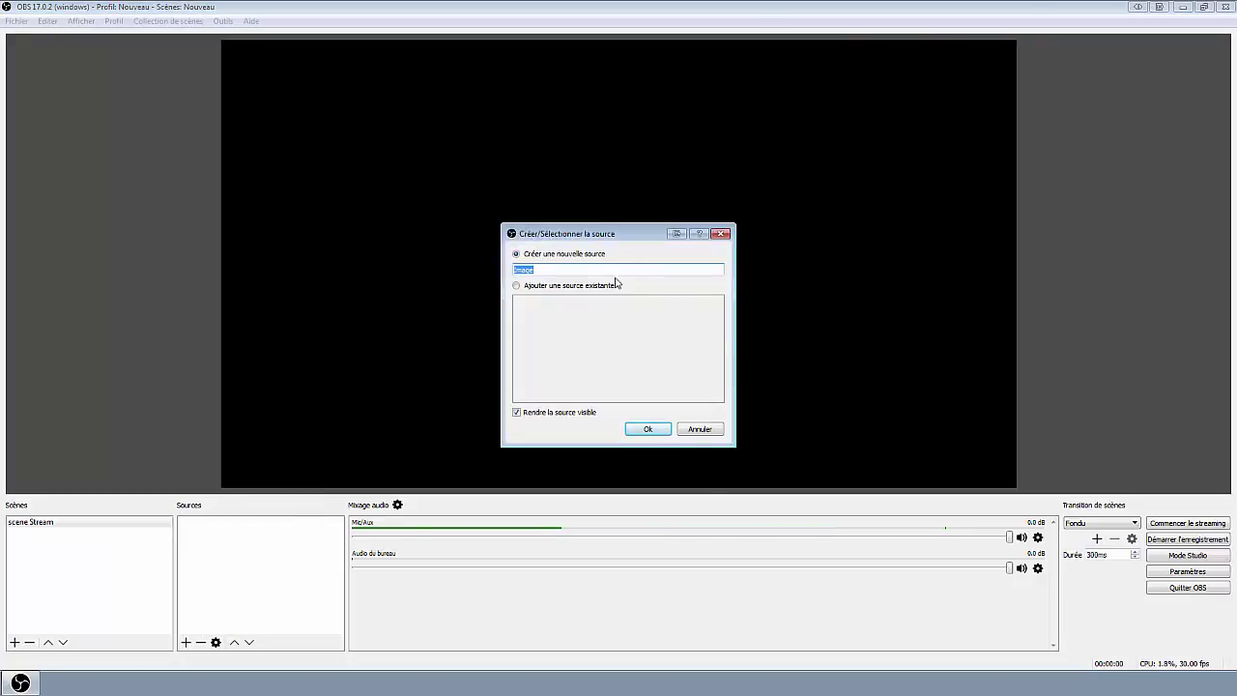
type("ove")
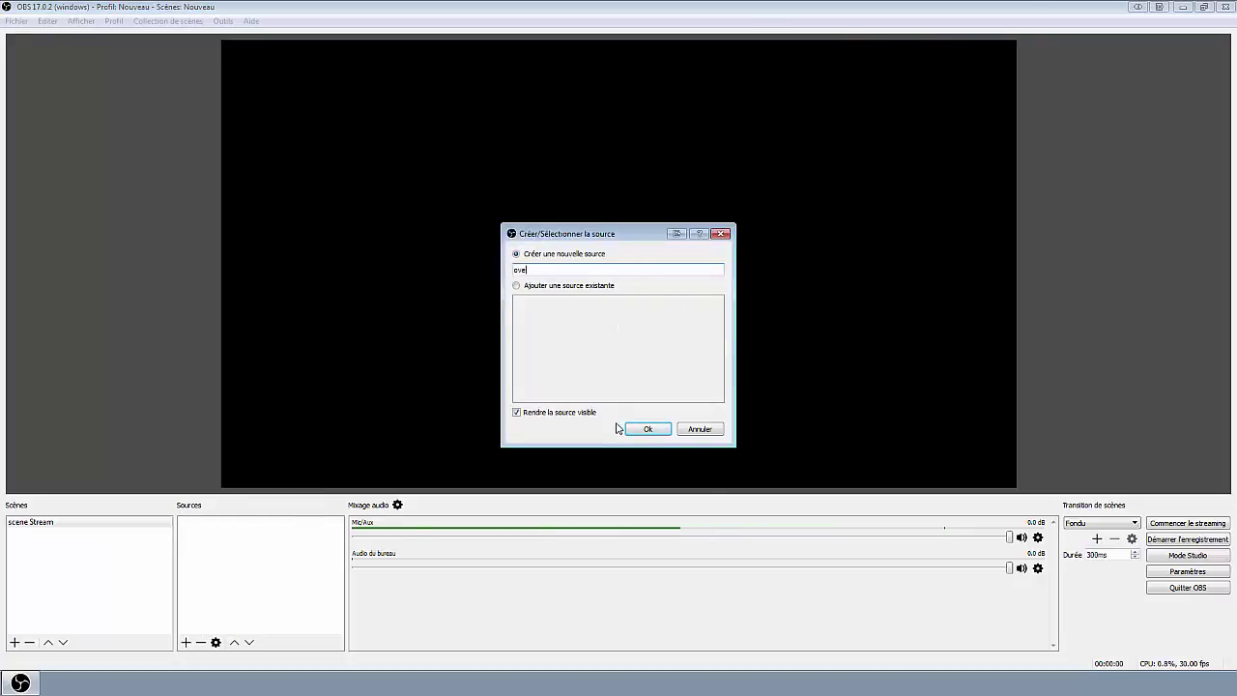
type("rlay")
left_click(650, 430)
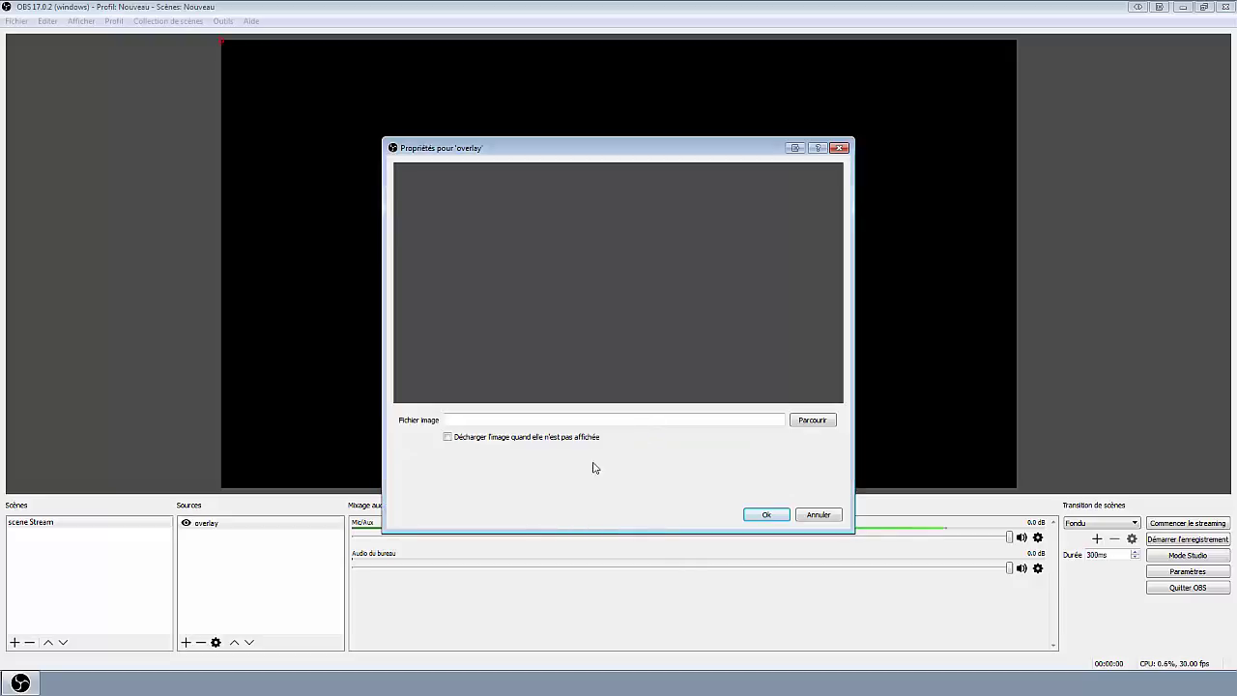
Load overlay-sans-cam.png from the overlays folder on the DATA 2 TO drive as the overlay source's image
left_click(816, 419)
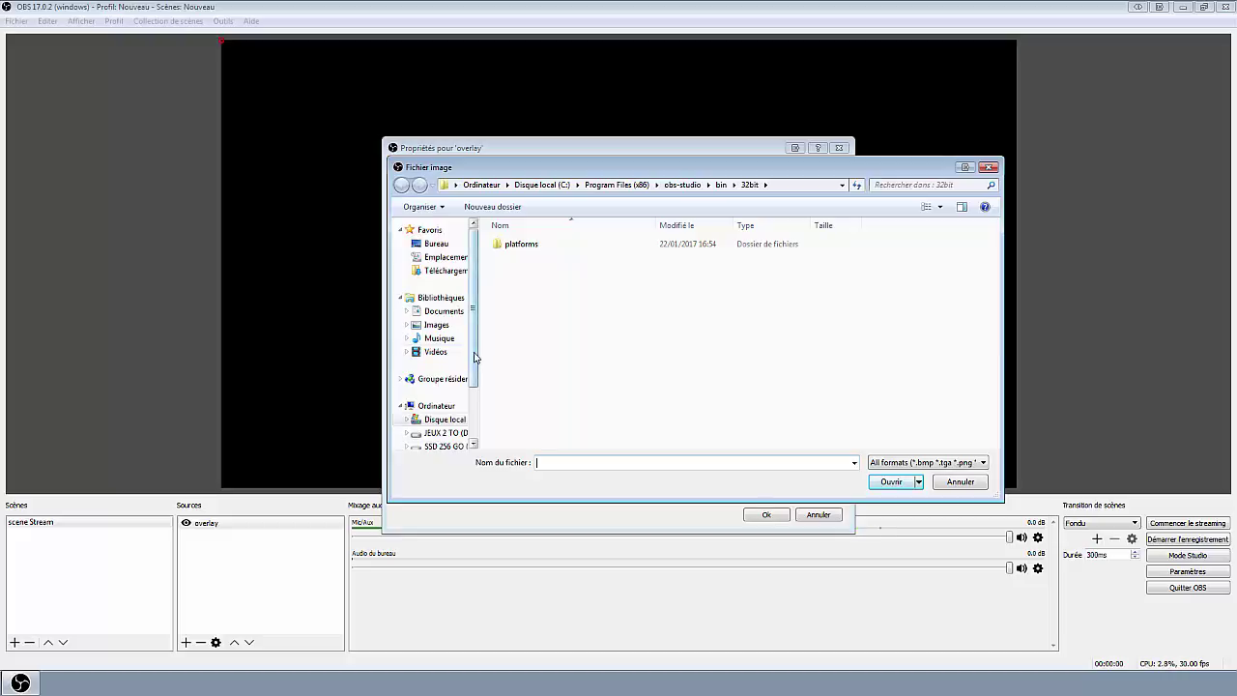
scroll(444, 387, "down", 2)
left_click(444, 414)
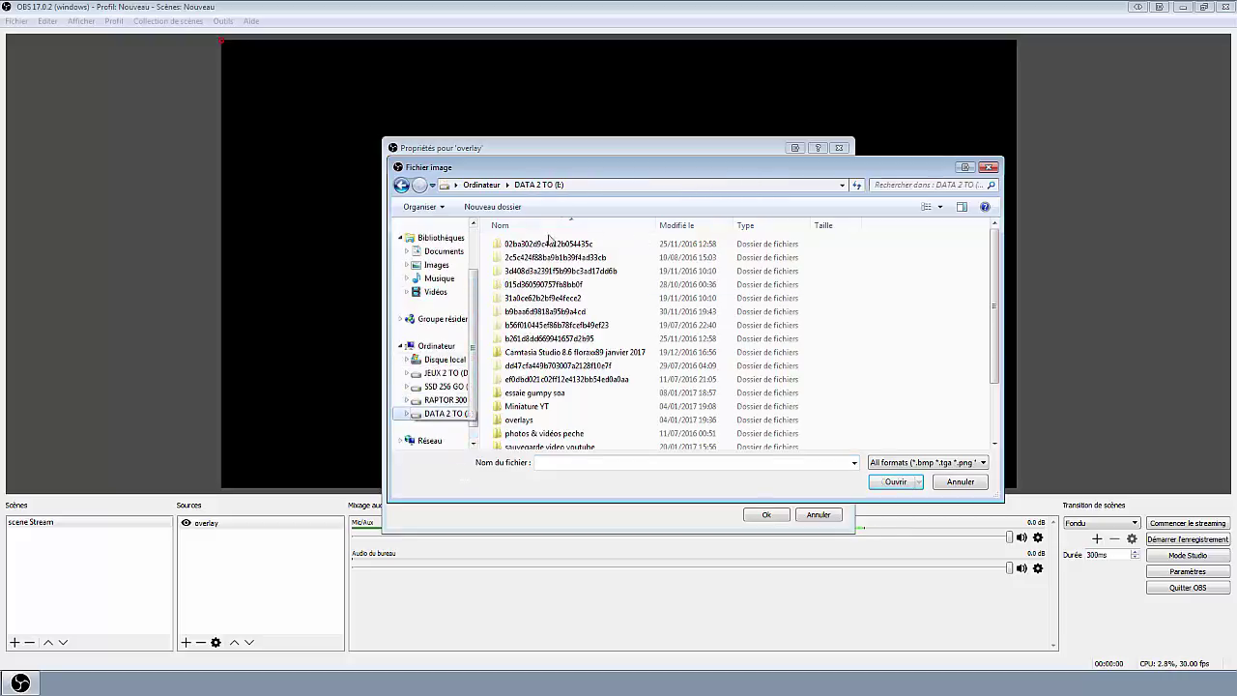
double_click(522, 420)
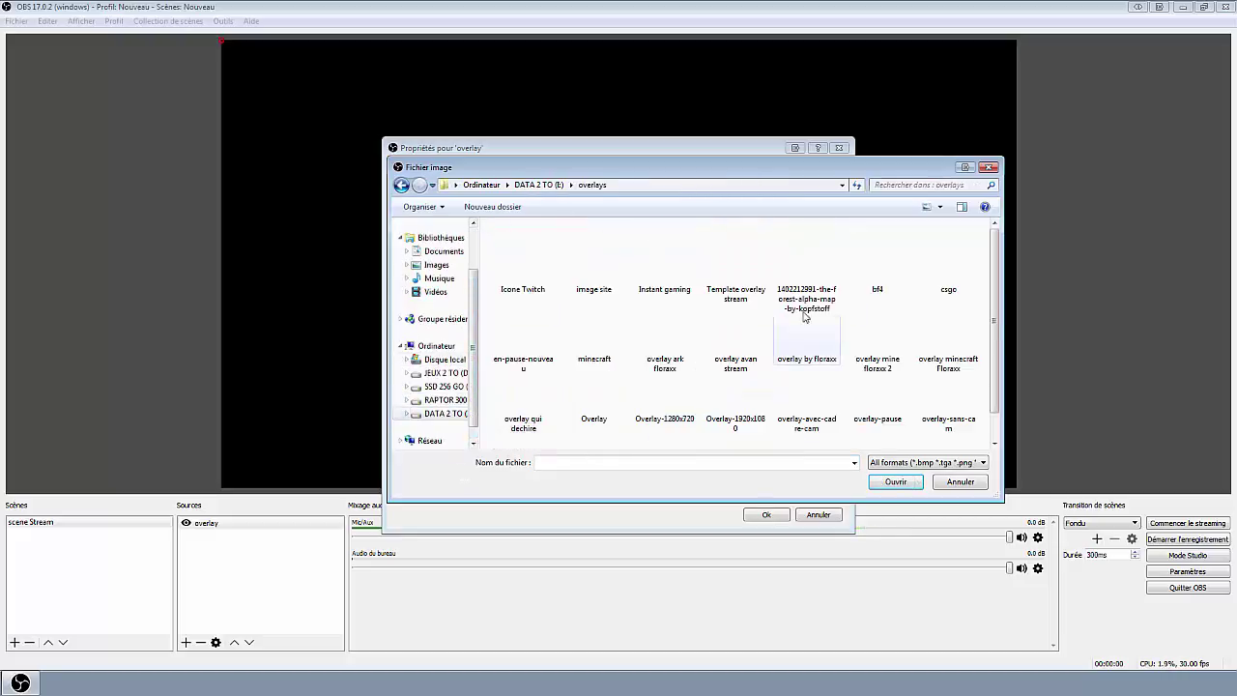
scroll(990, 375, "down", 1)
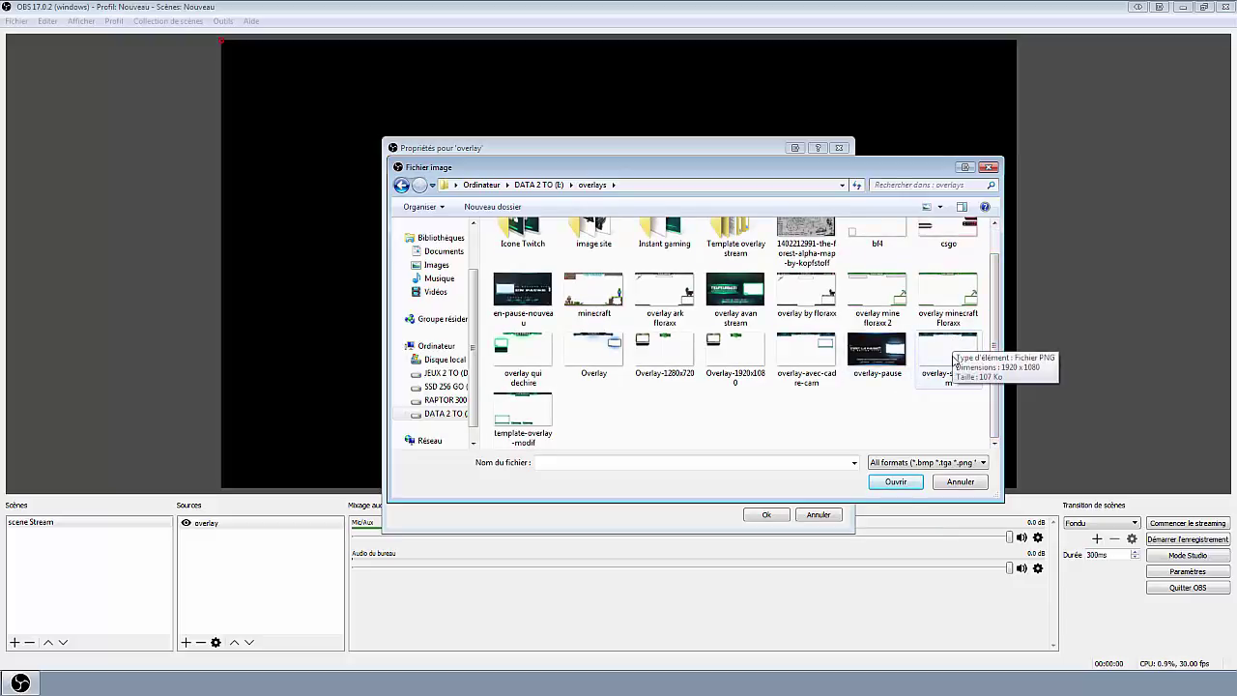
double_click(947, 343)
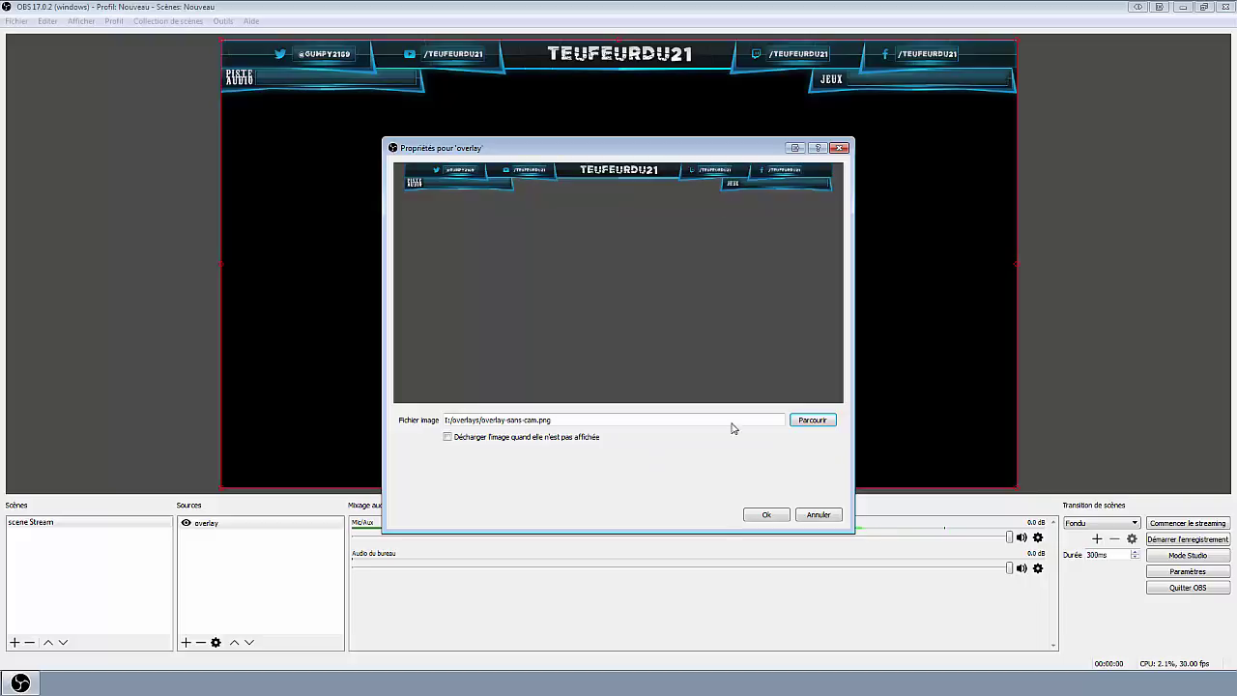
left_click(764, 515)
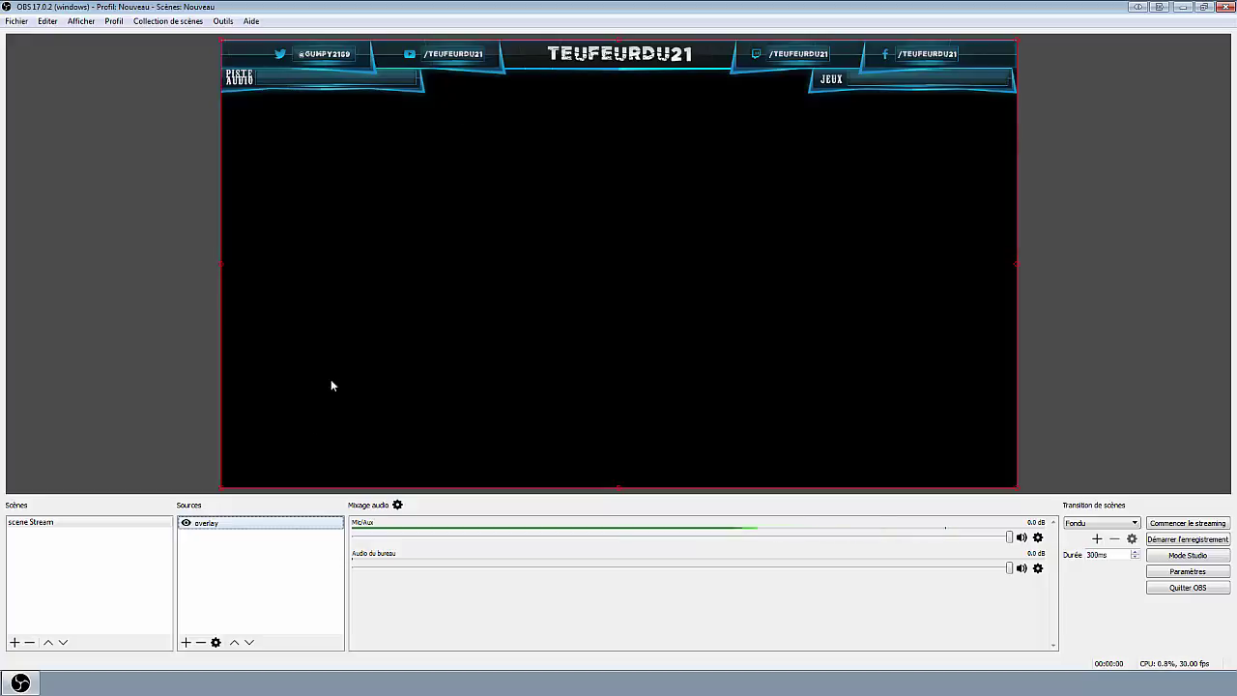
Add a new video capture device source named "Cam" to the scene
left_click(210, 566)
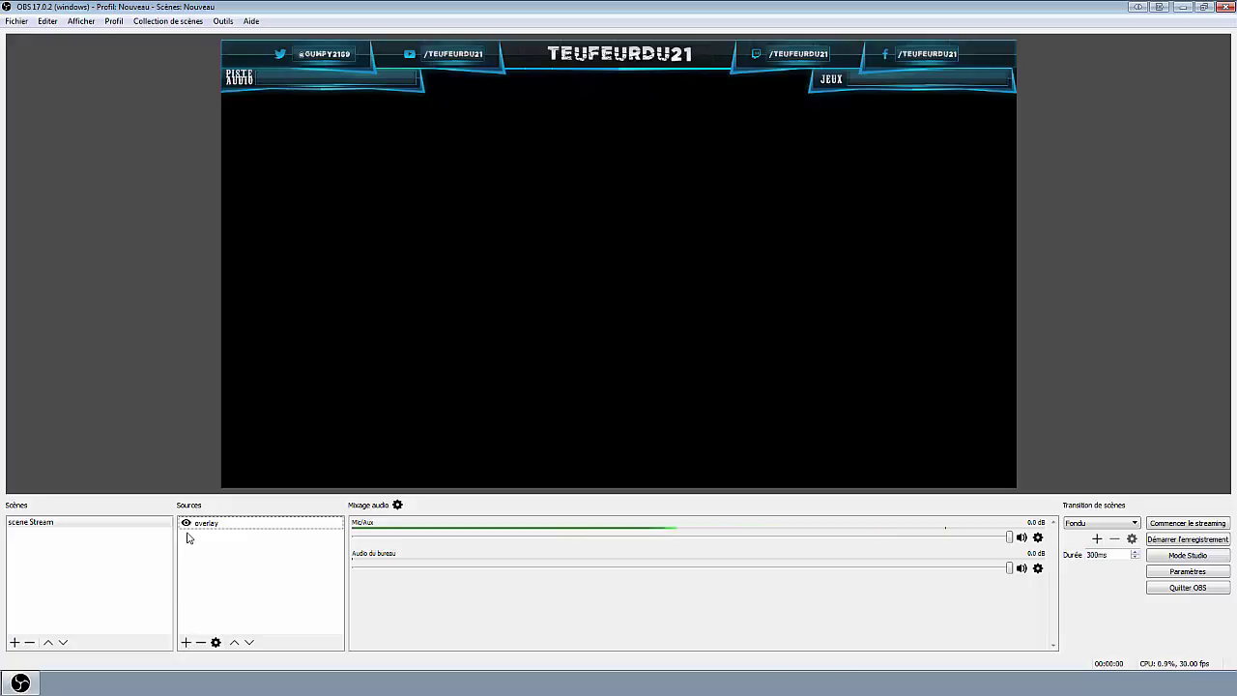
left_click(187, 643)
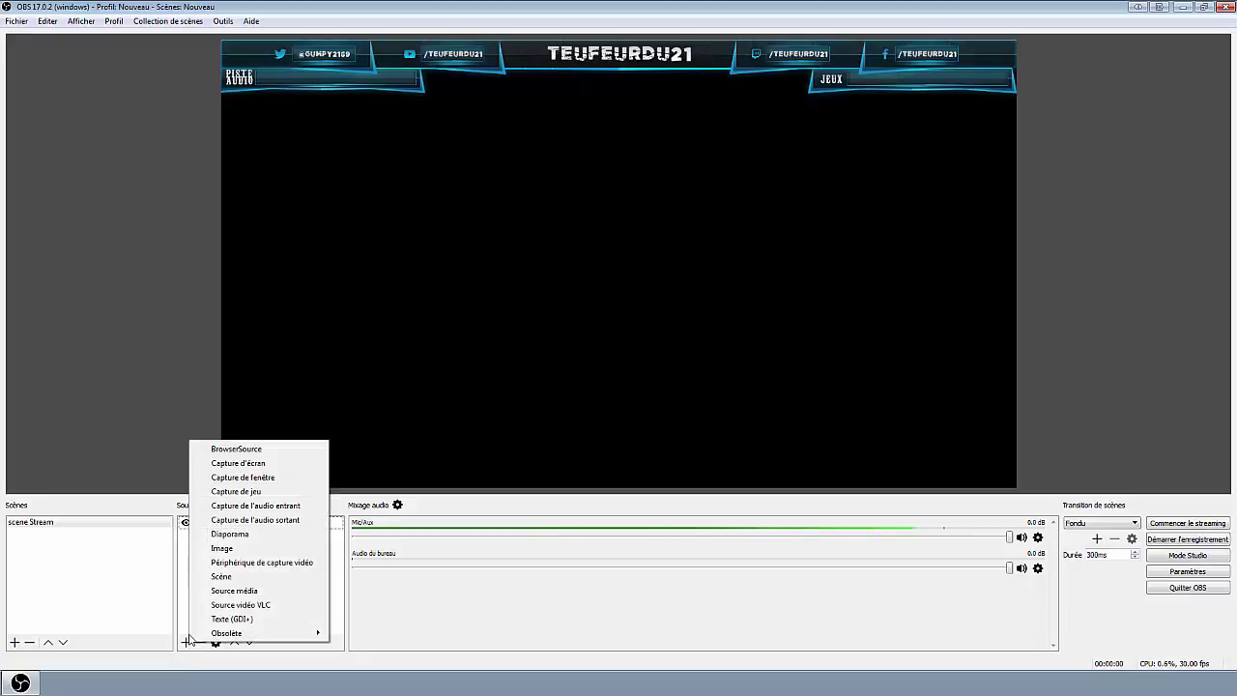
left_click(248, 570)
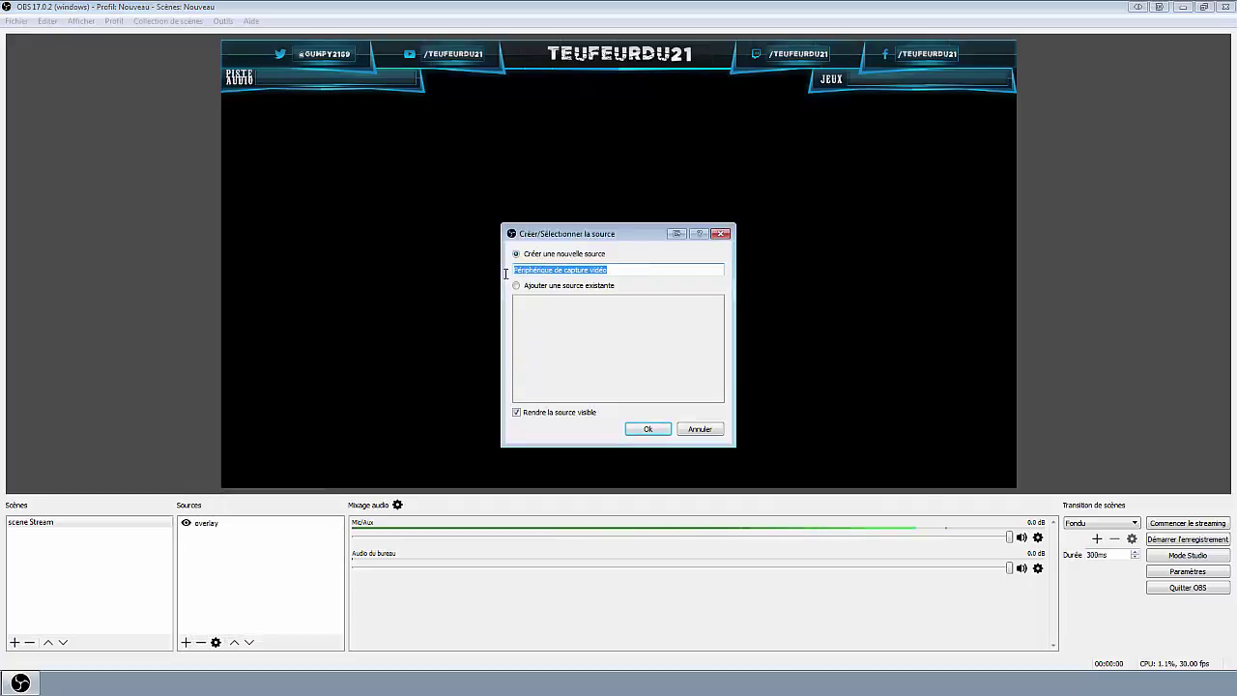
type("Cam")
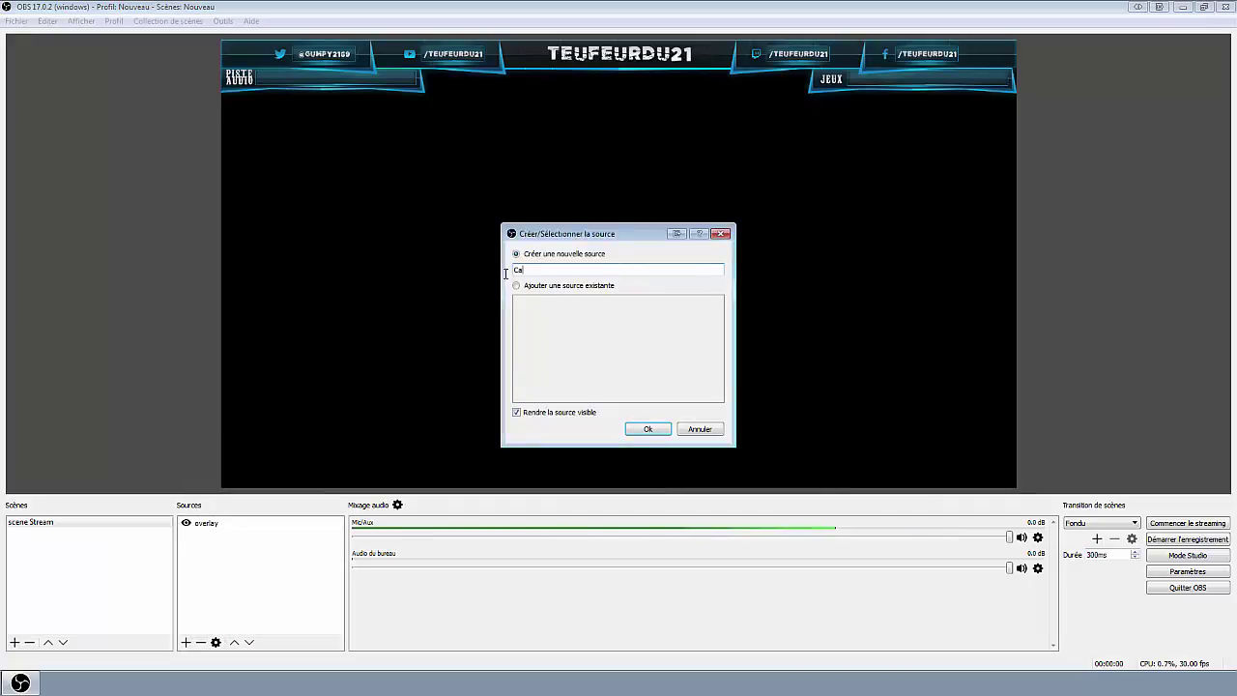
left_click(648, 429)
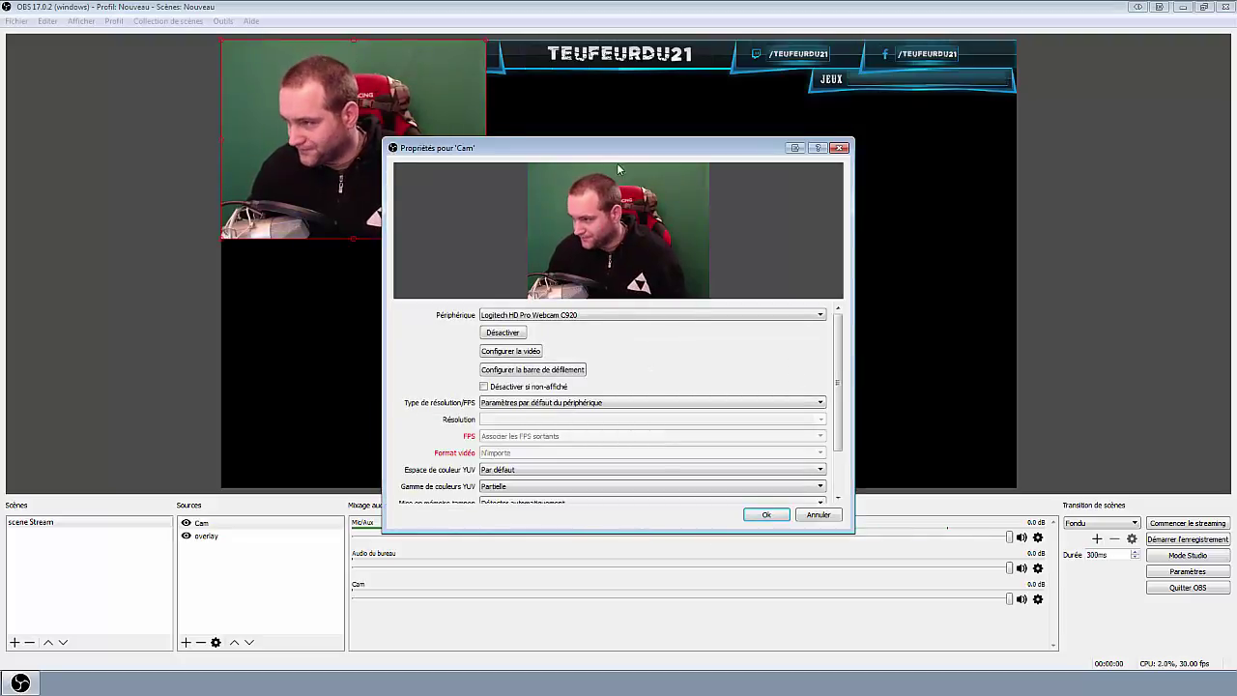
Scale down the webcam picture, place it along the canvas's lower edge left of centre, and accept the Cam properties
left_click_drag(646, 152, 879, 135)
left_click_drag(368, 91, 378, 331)
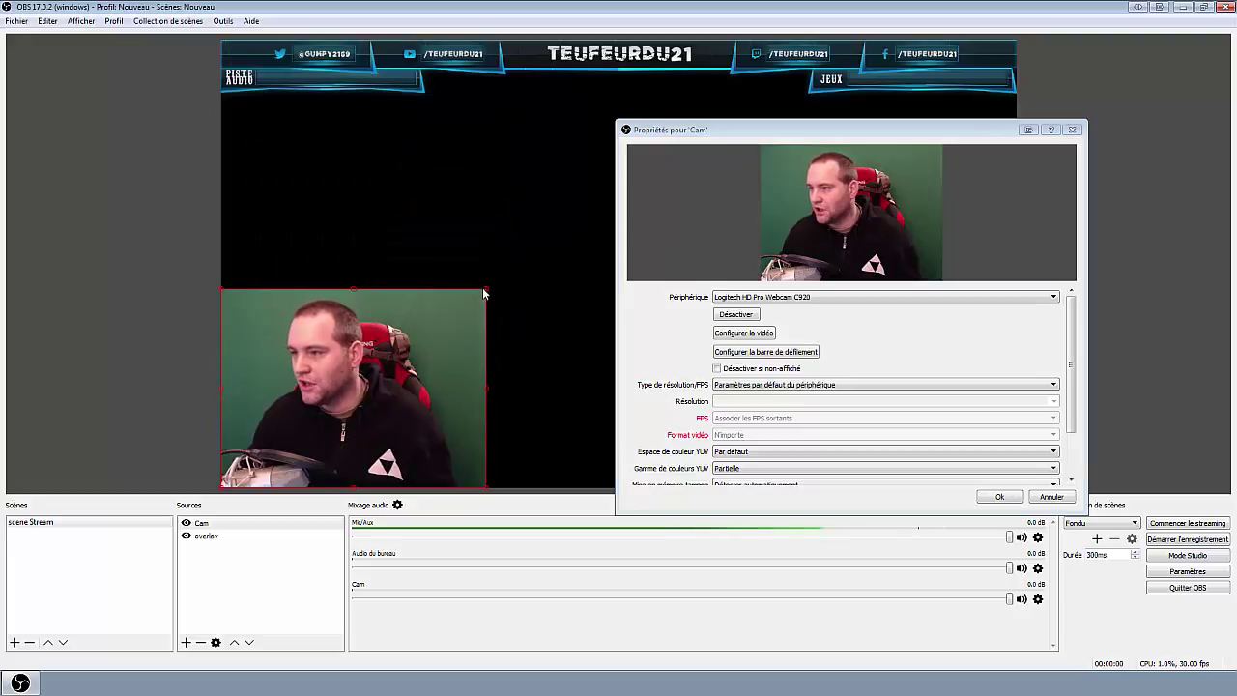
left_click_drag(489, 286, 414, 353)
left_click_drag(355, 412, 501, 409)
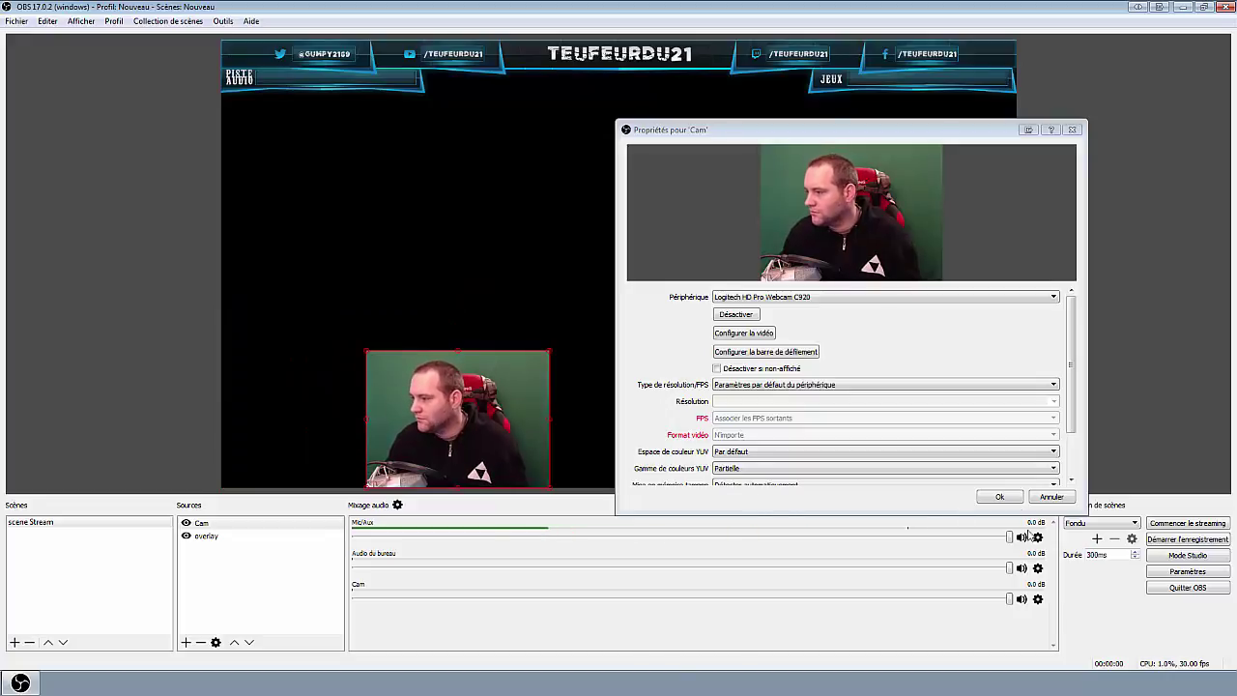
left_click(1000, 498)
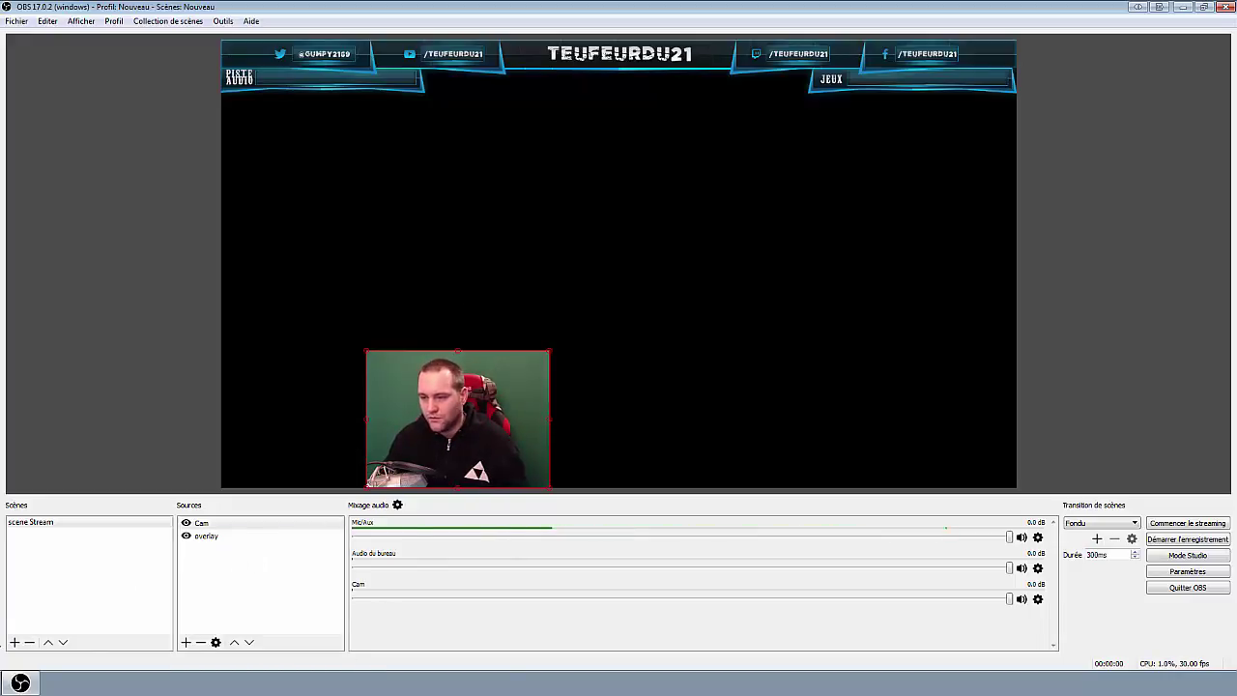
Add a chroma key effect filter named "chroma" to the Cam source
right_click(208, 526)
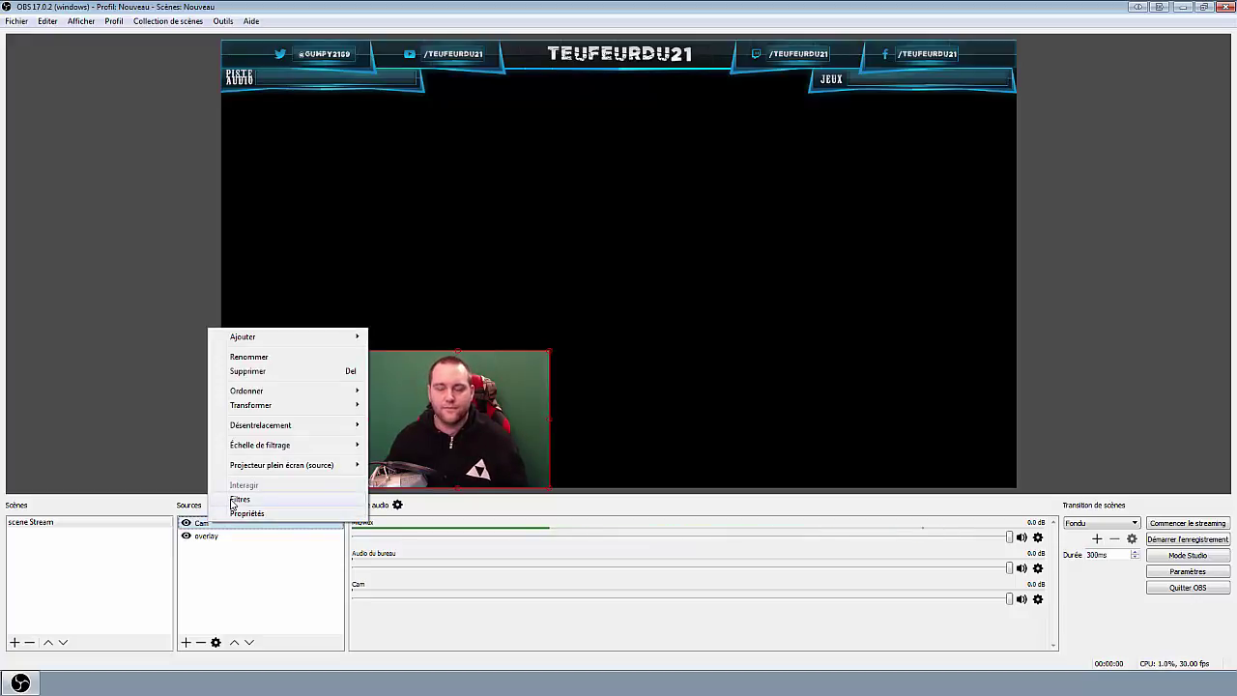
left_click(236, 500)
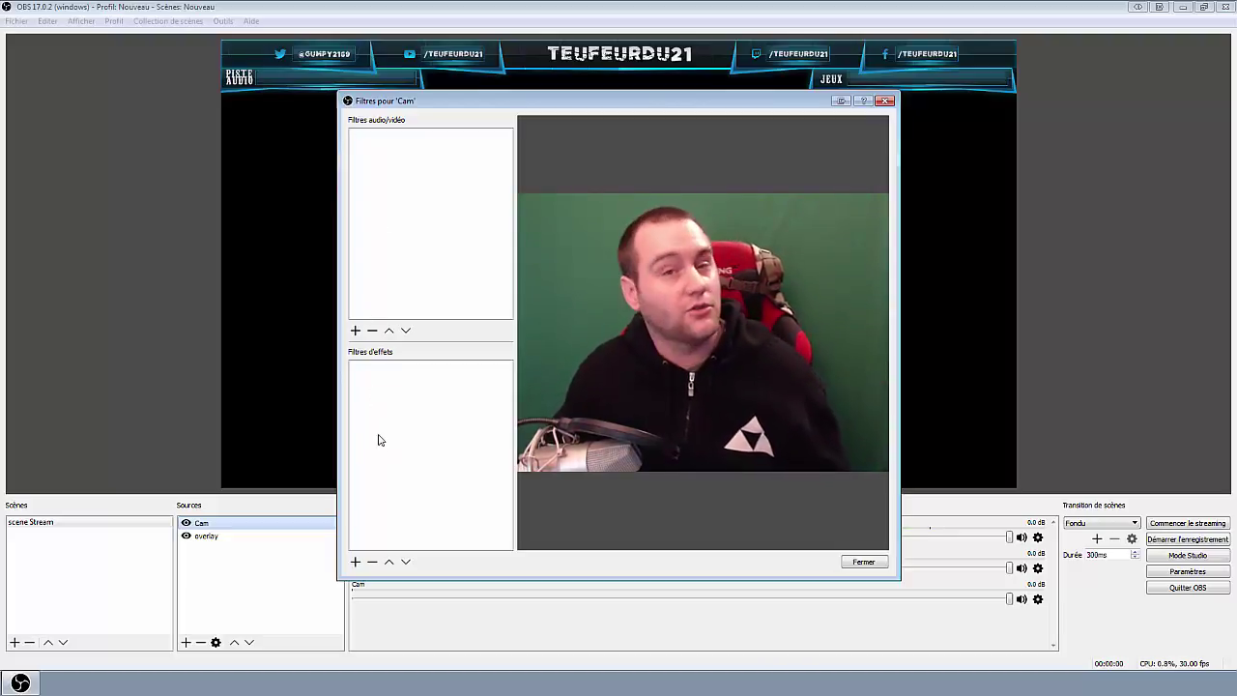
left_click(355, 562)
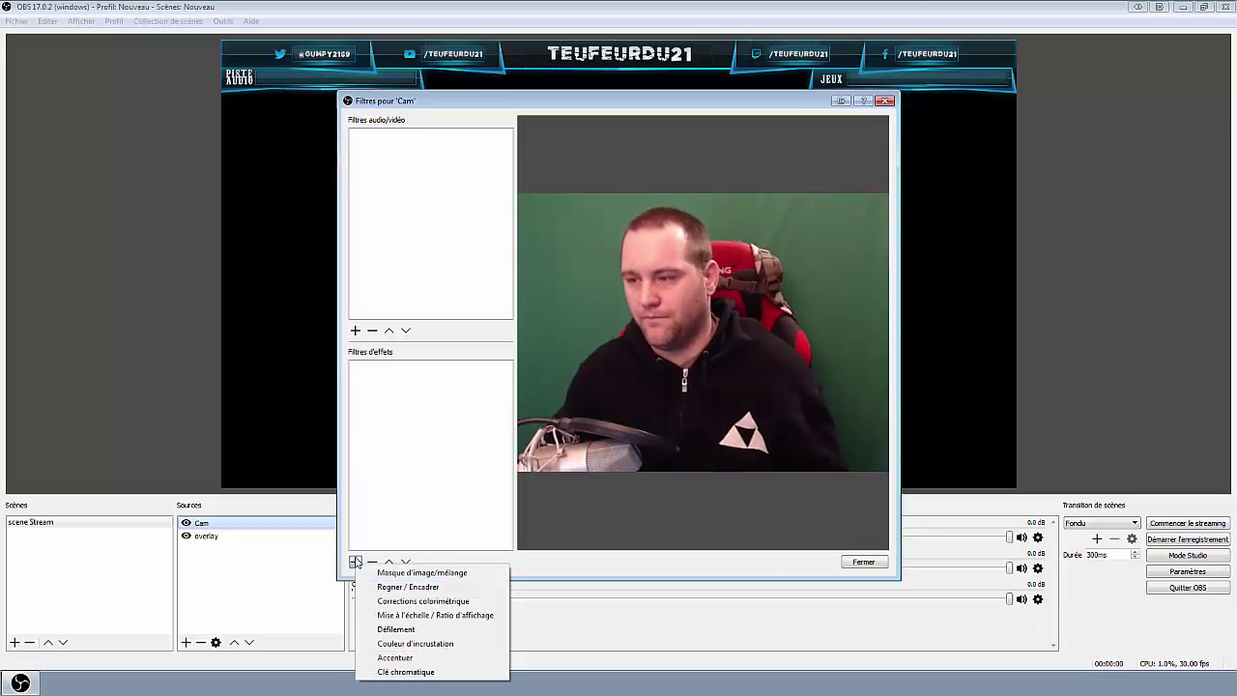
left_click(405, 671)
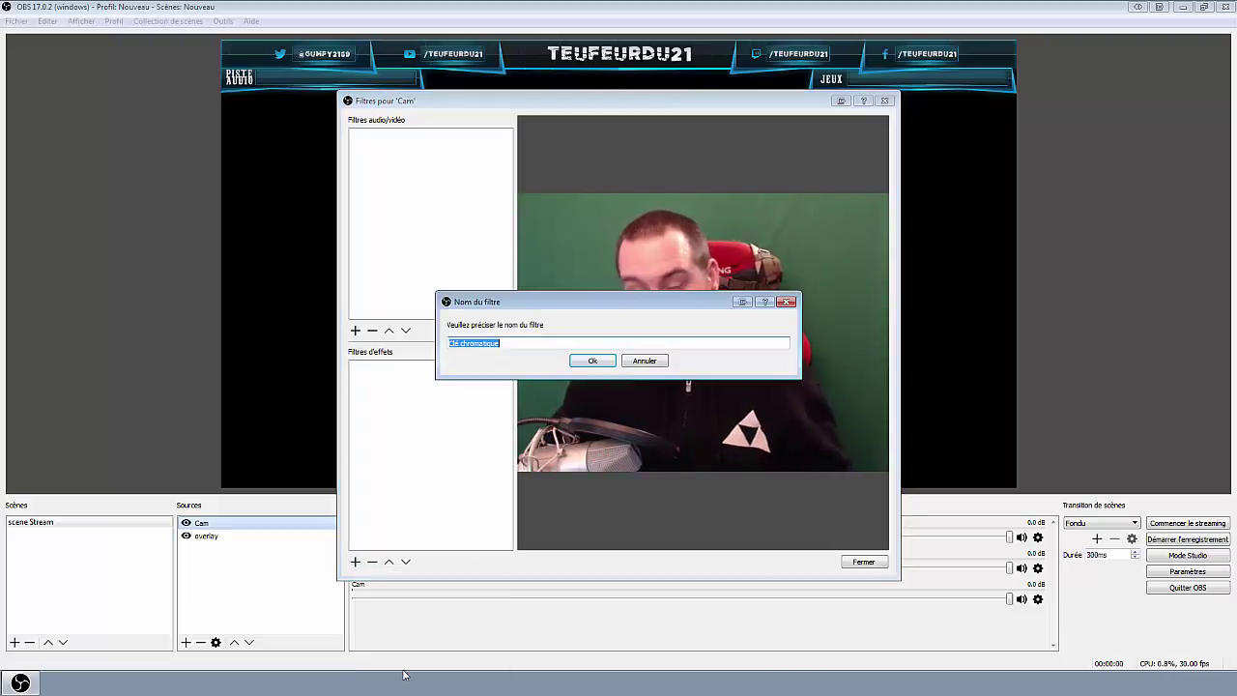
type("chroma")
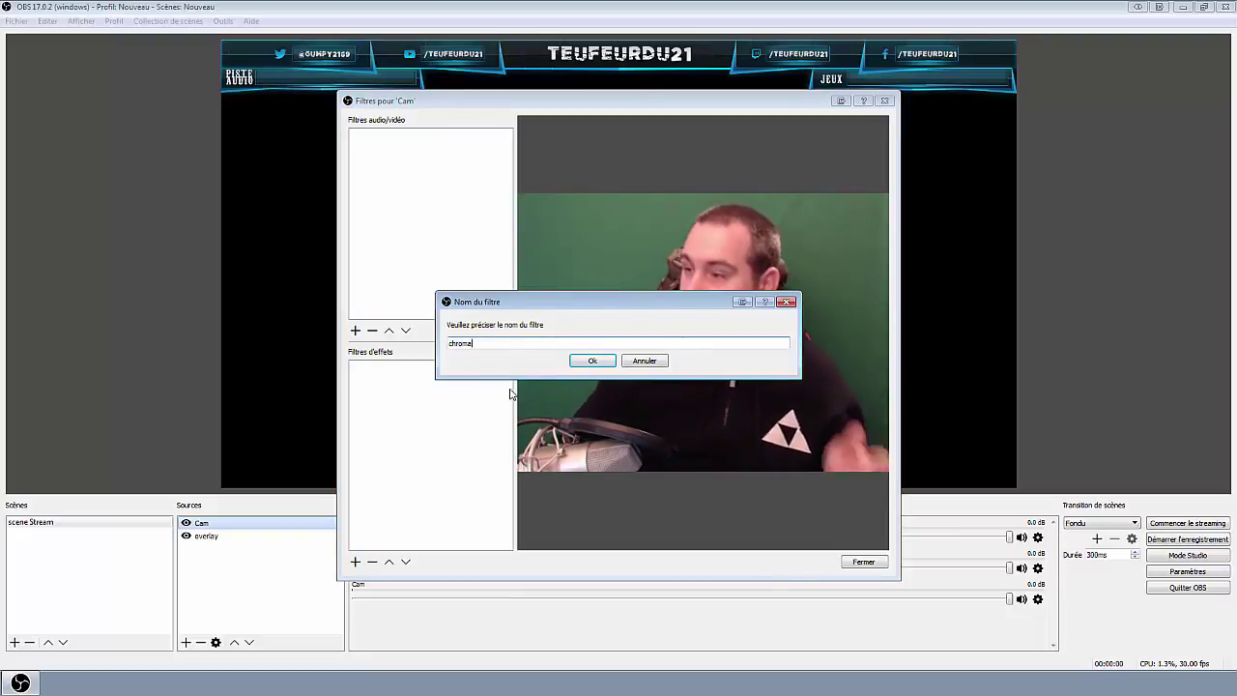
left_click(591, 362)
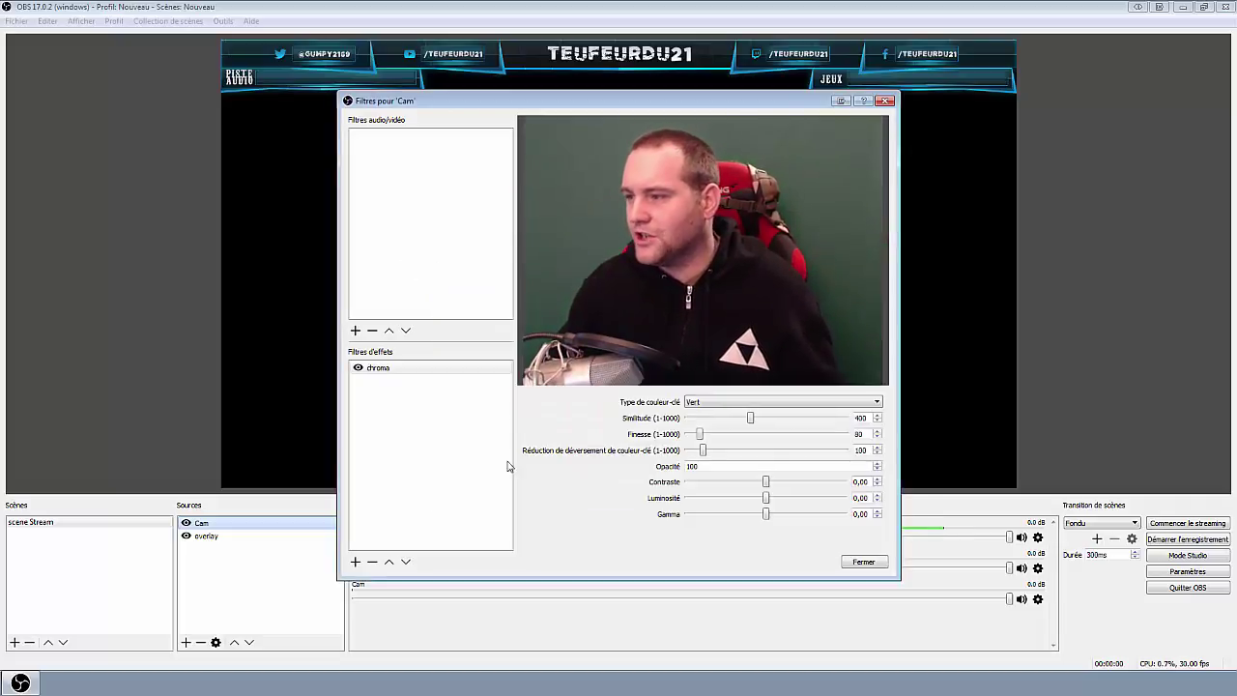
Set the green chroma key's similarity to 478, smoothness to 74 and key colour spill reduction to 1, and close the Cam filters
left_click_drag(648, 105, 917, 119)
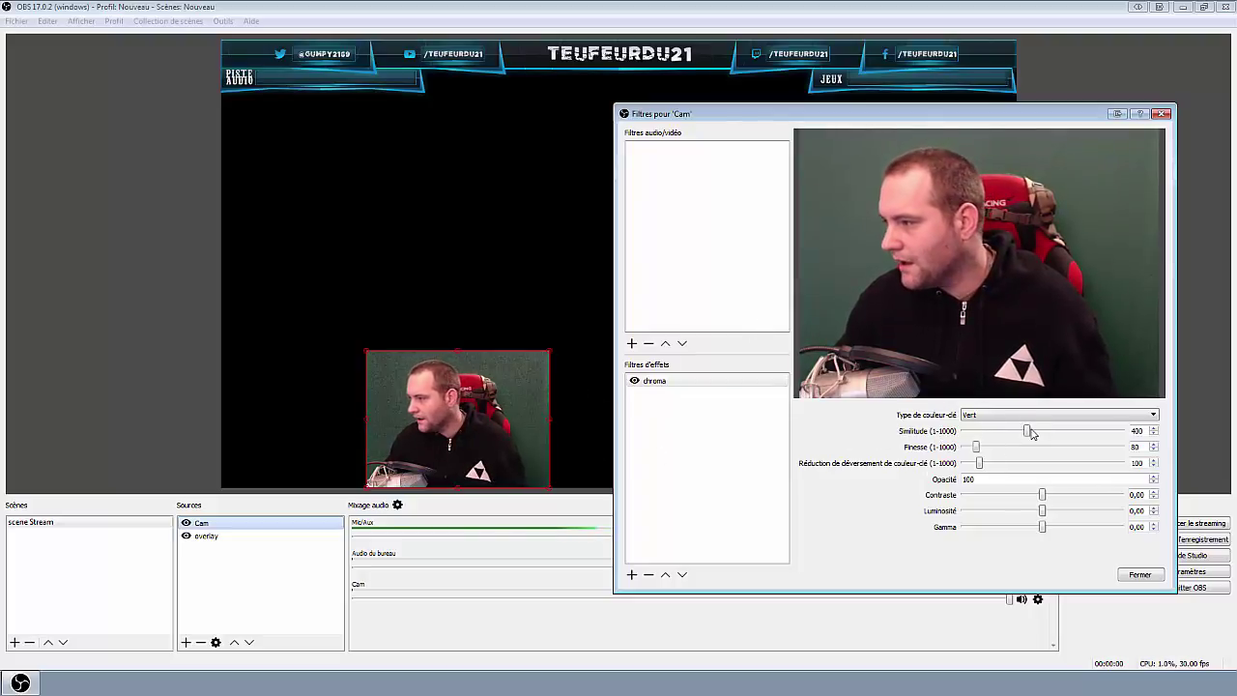
left_click_drag(1027, 430, 1042, 436)
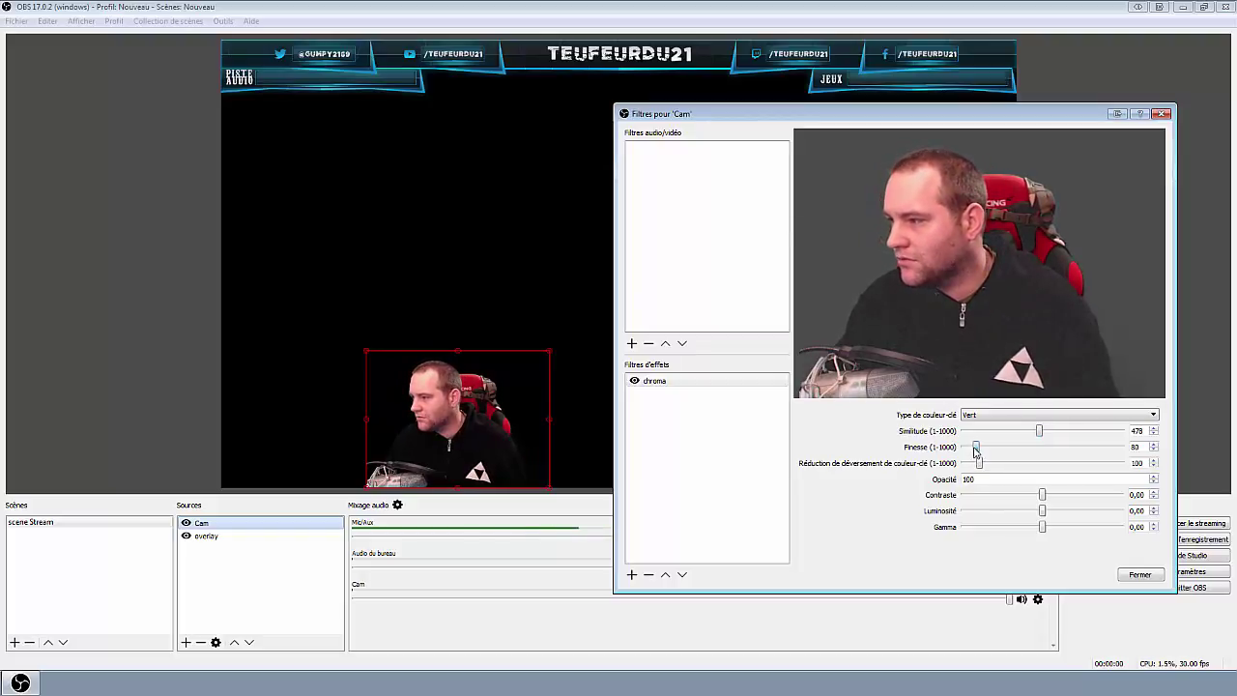
left_click_drag(974, 451, 967, 454)
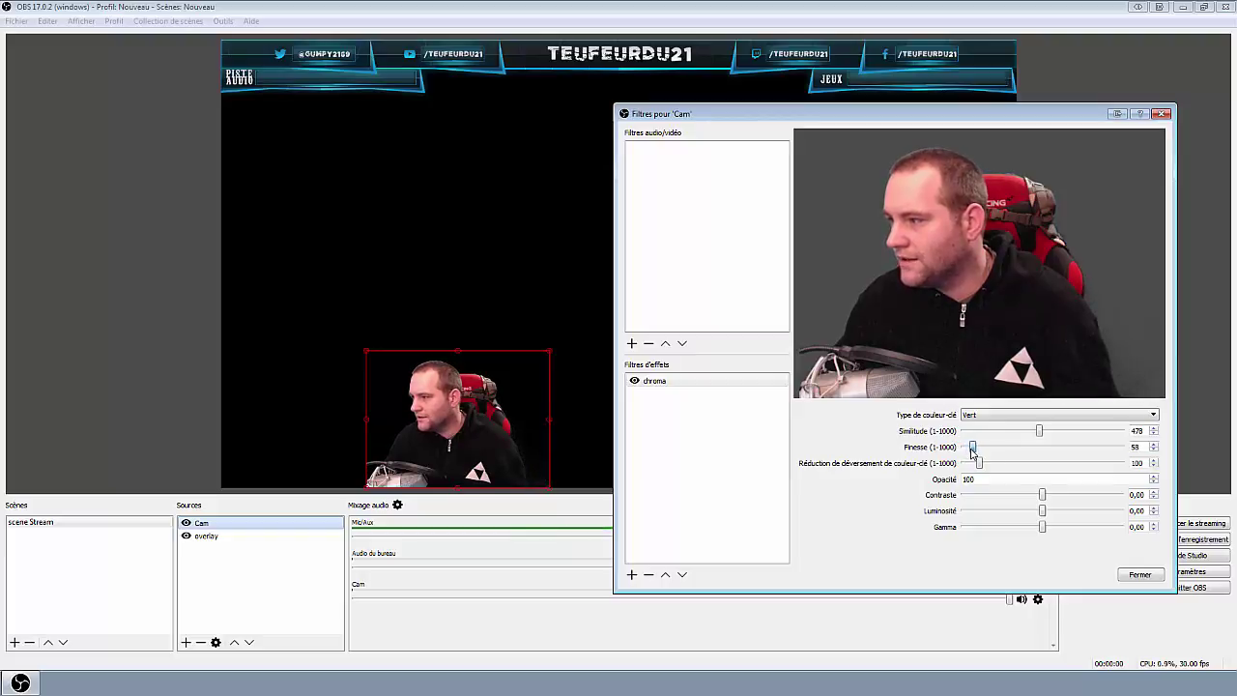
left_click_drag(972, 451, 970, 455)
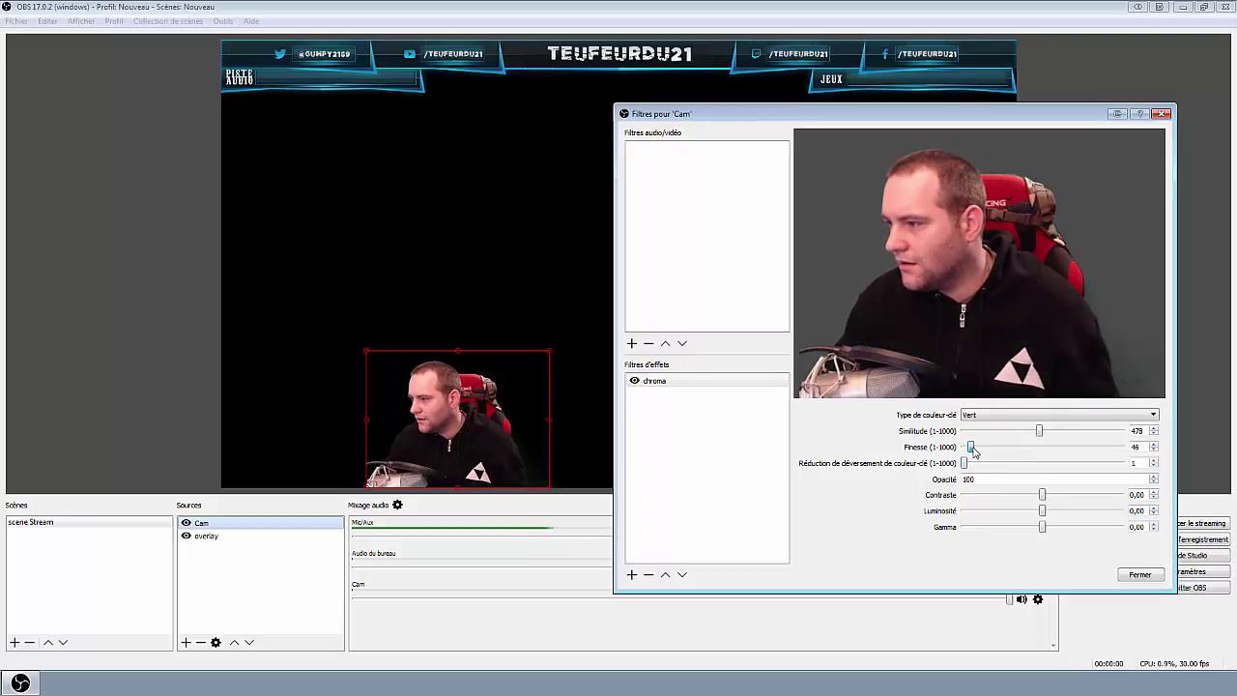
left_click_drag(974, 454, 988, 460)
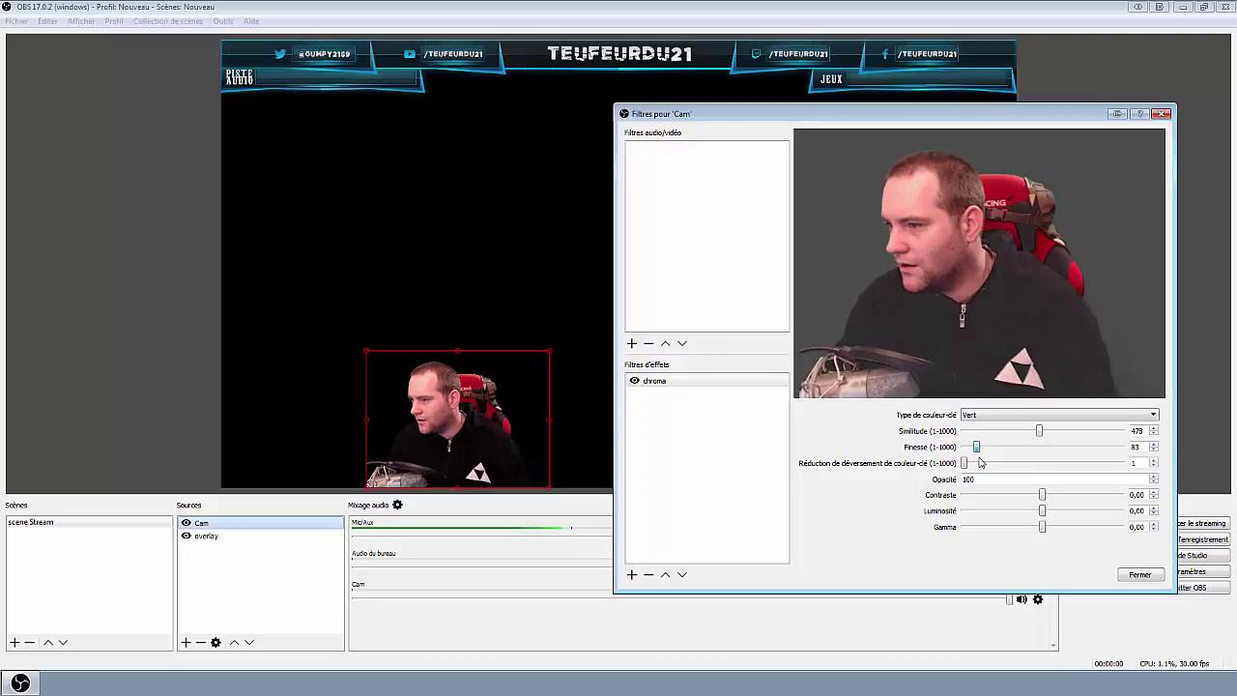
left_click_drag(983, 462, 979, 462)
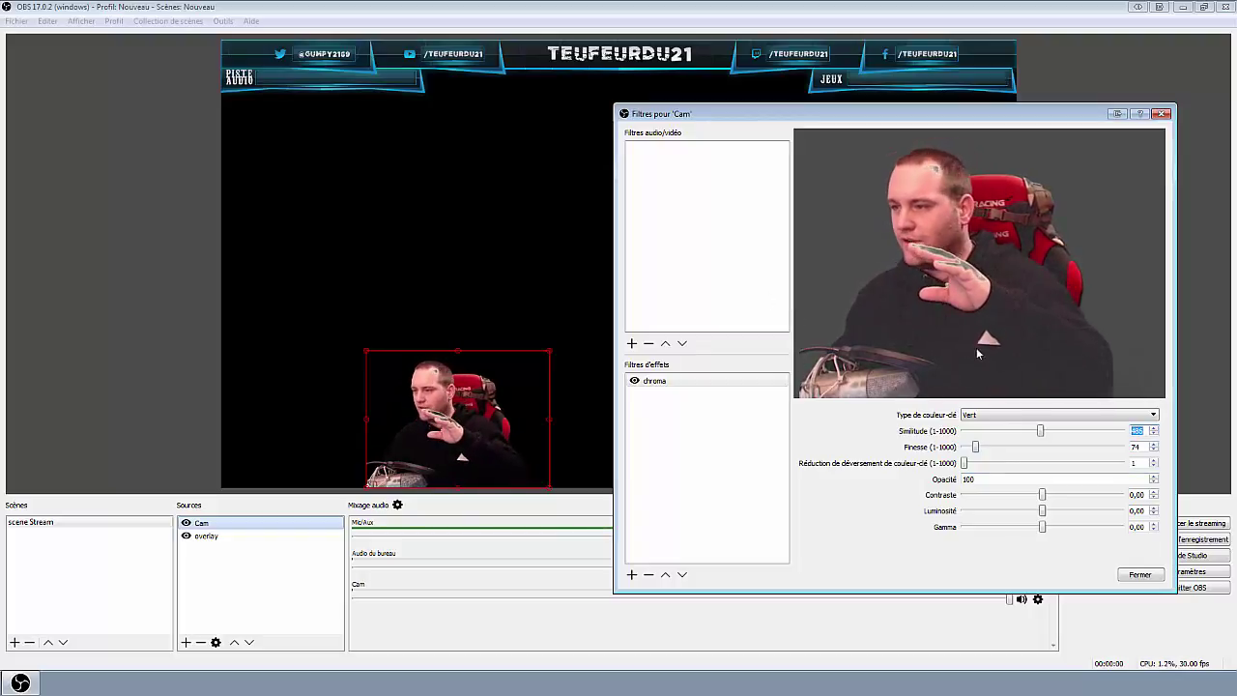
left_click(1153, 435)
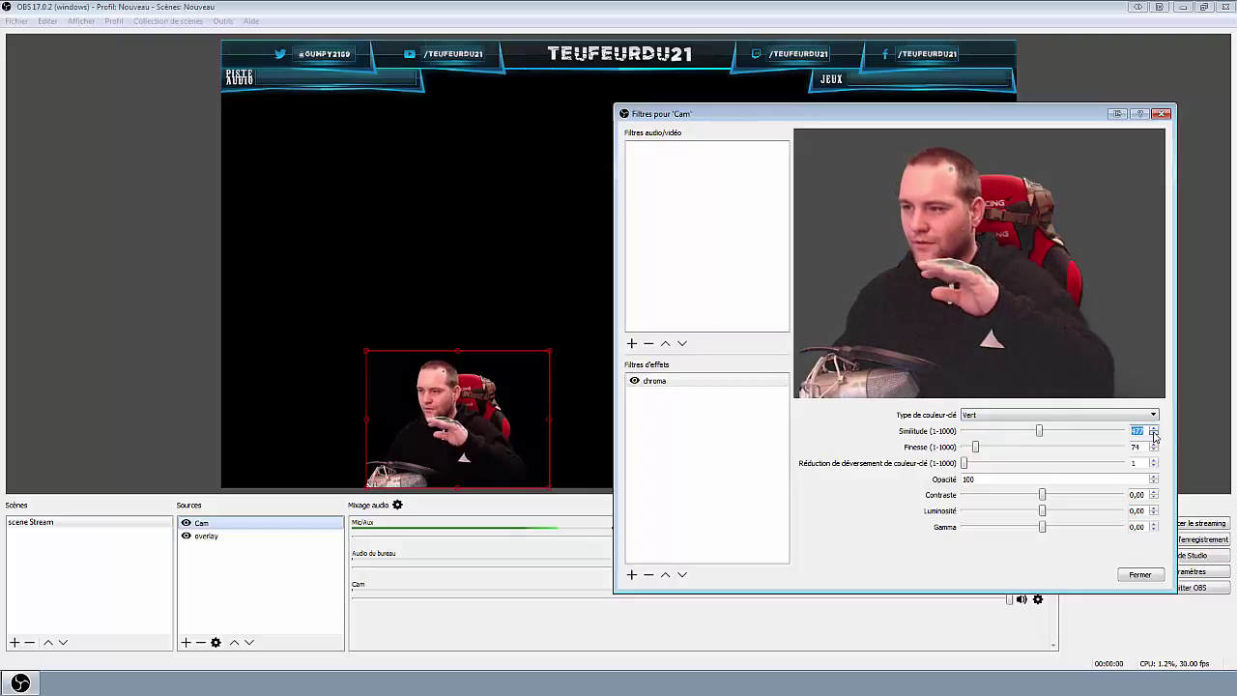
left_click(1154, 435)
left_click(1153, 435)
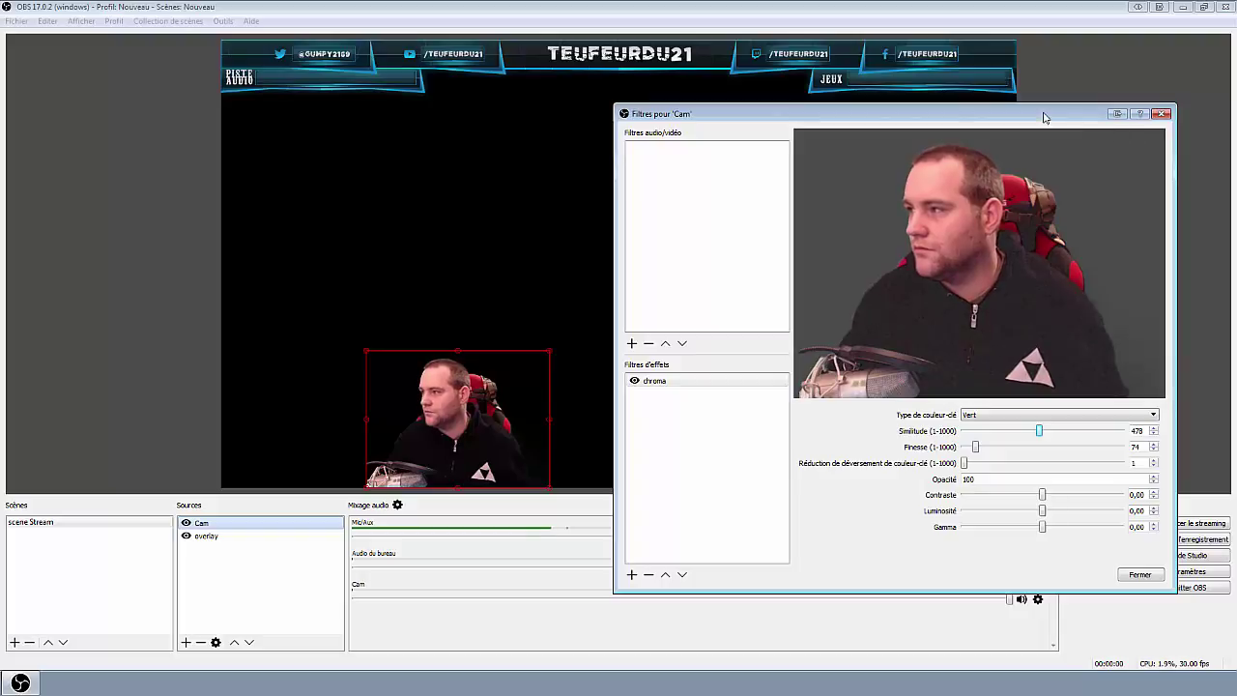
left_click(1162, 114)
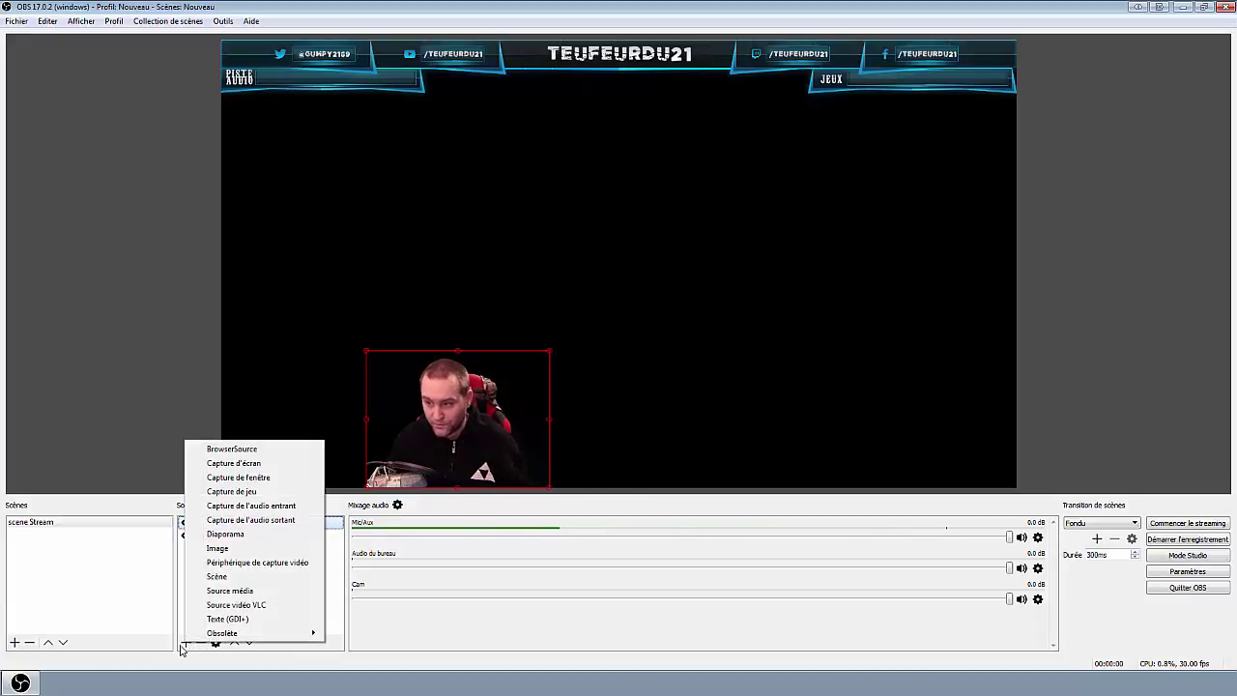
Add a game capture source named "Capture de jeu" that captures any fullscreen application, with forced scaling enabled
left_click(214, 496)
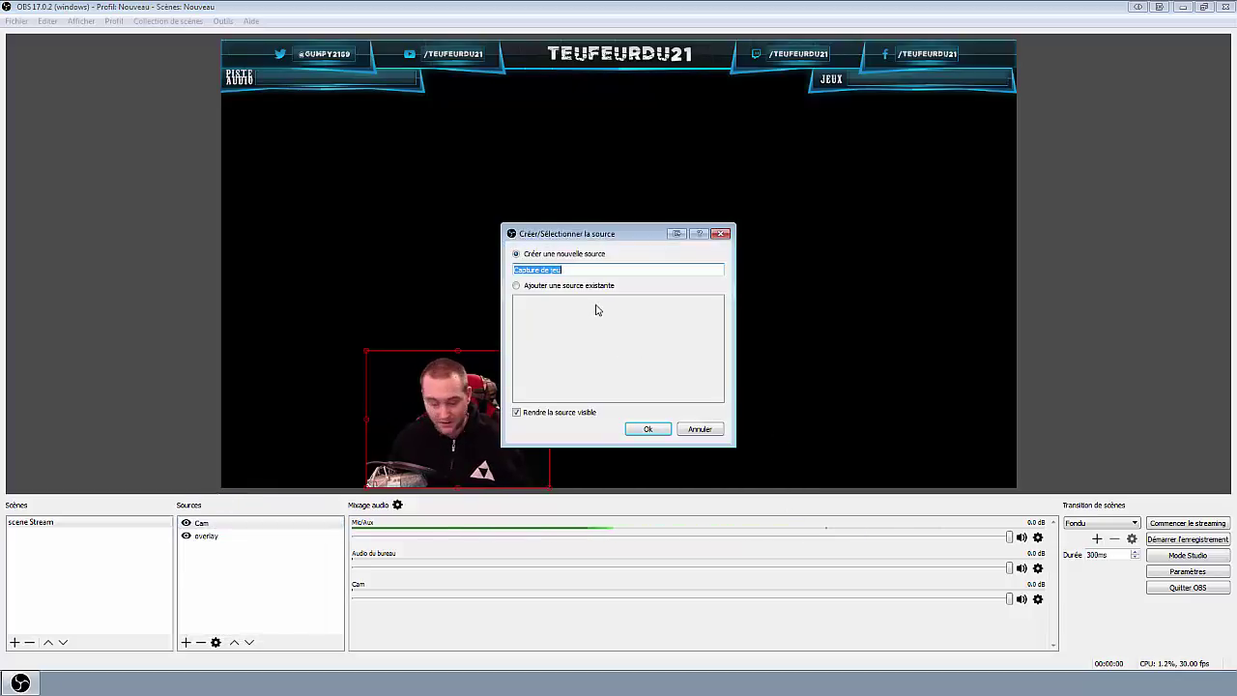
left_click(646, 430)
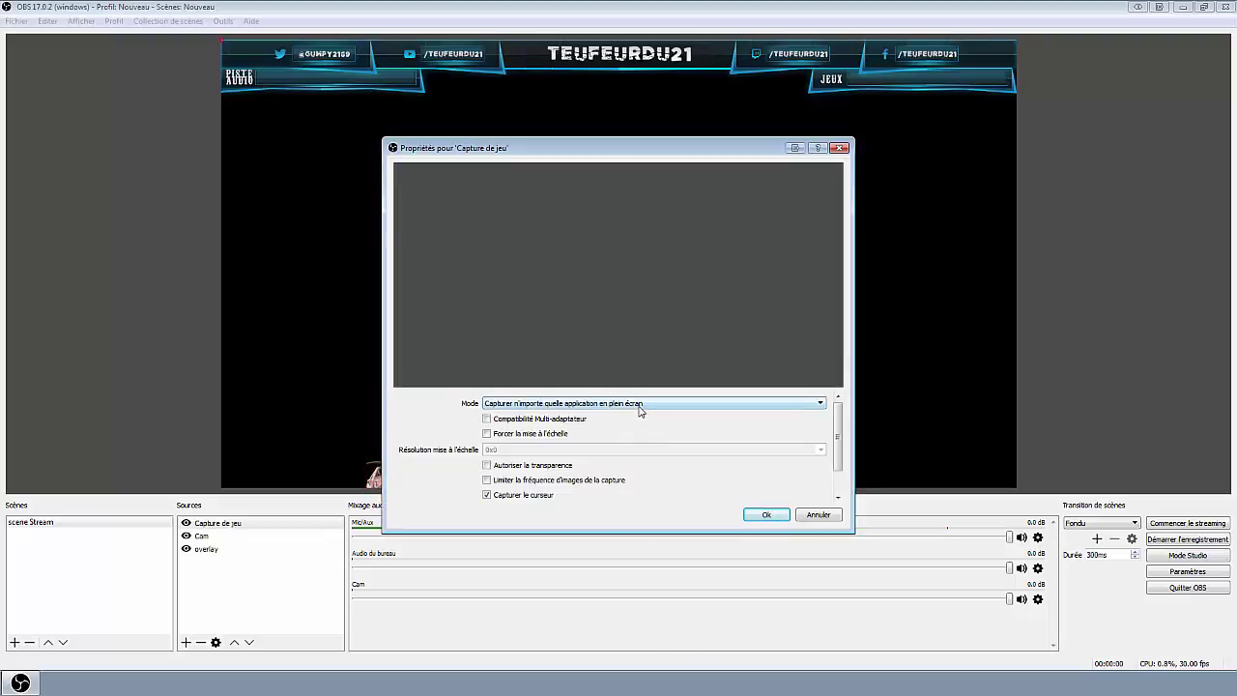
left_click(639, 405)
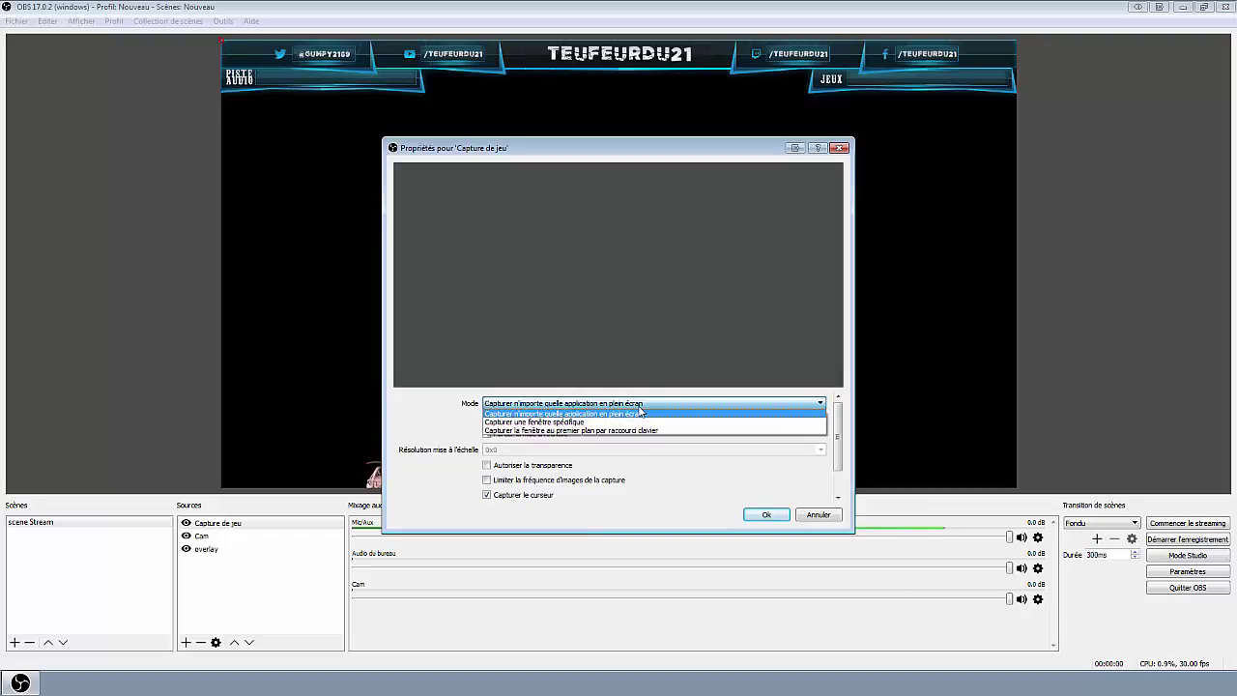
left_click(584, 414)
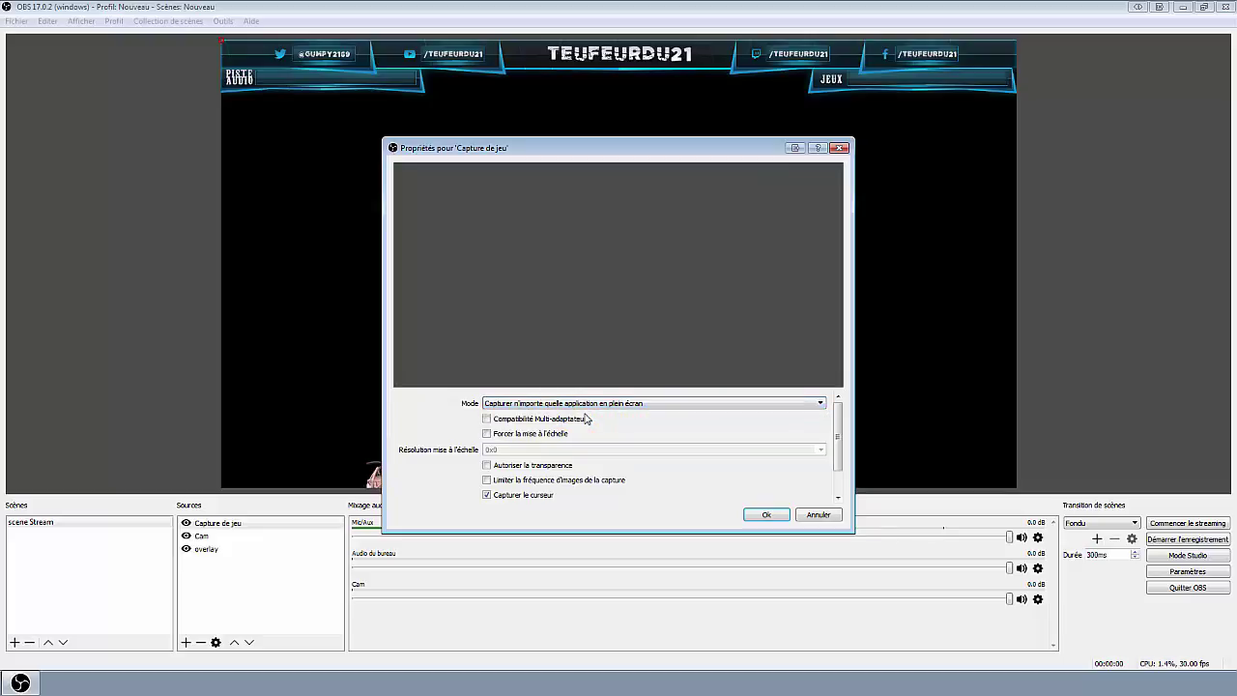
left_click(512, 433)
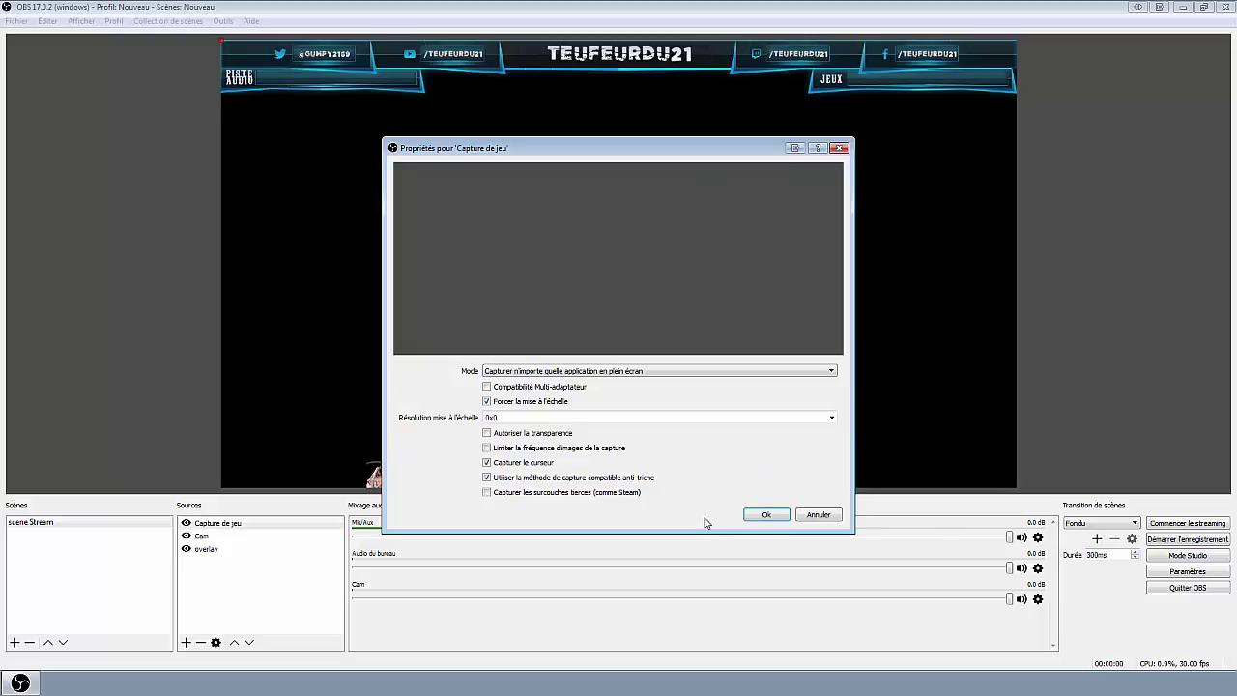
left_click(766, 515)
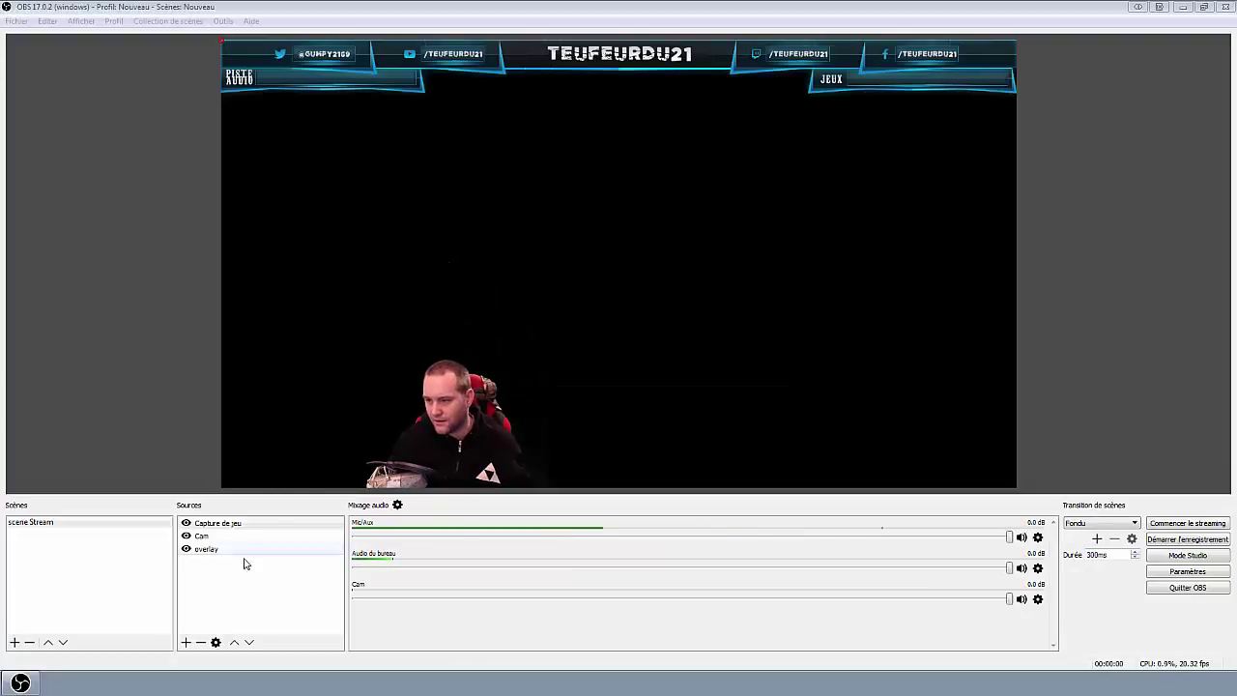
Move the game capture source below the overlay in the source order and disable its forced scaling
left_click_drag(217, 523, 226, 570)
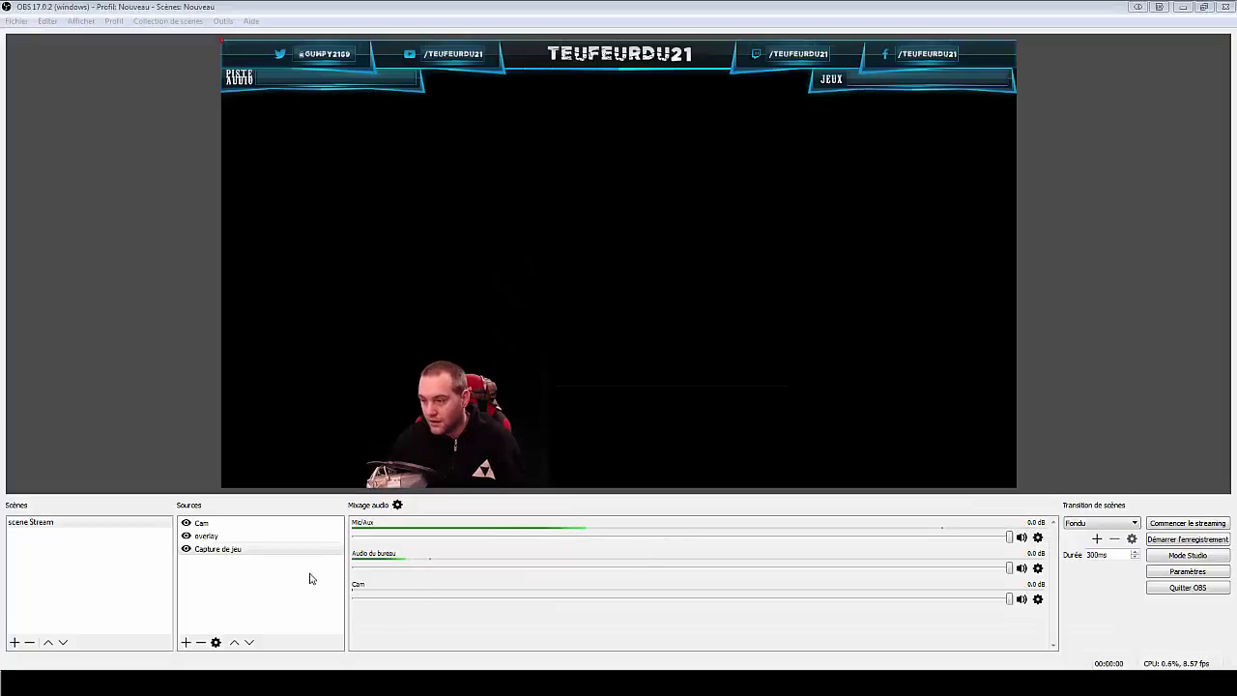
right_click(236, 551)
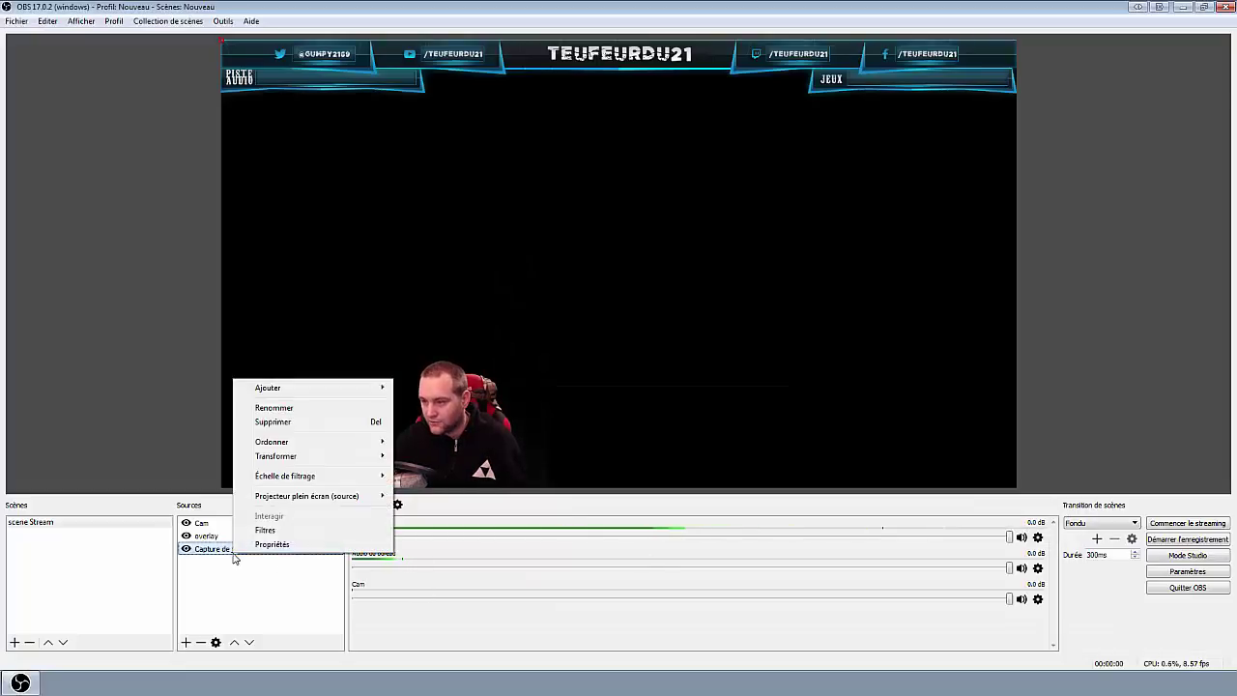
left_click(270, 543)
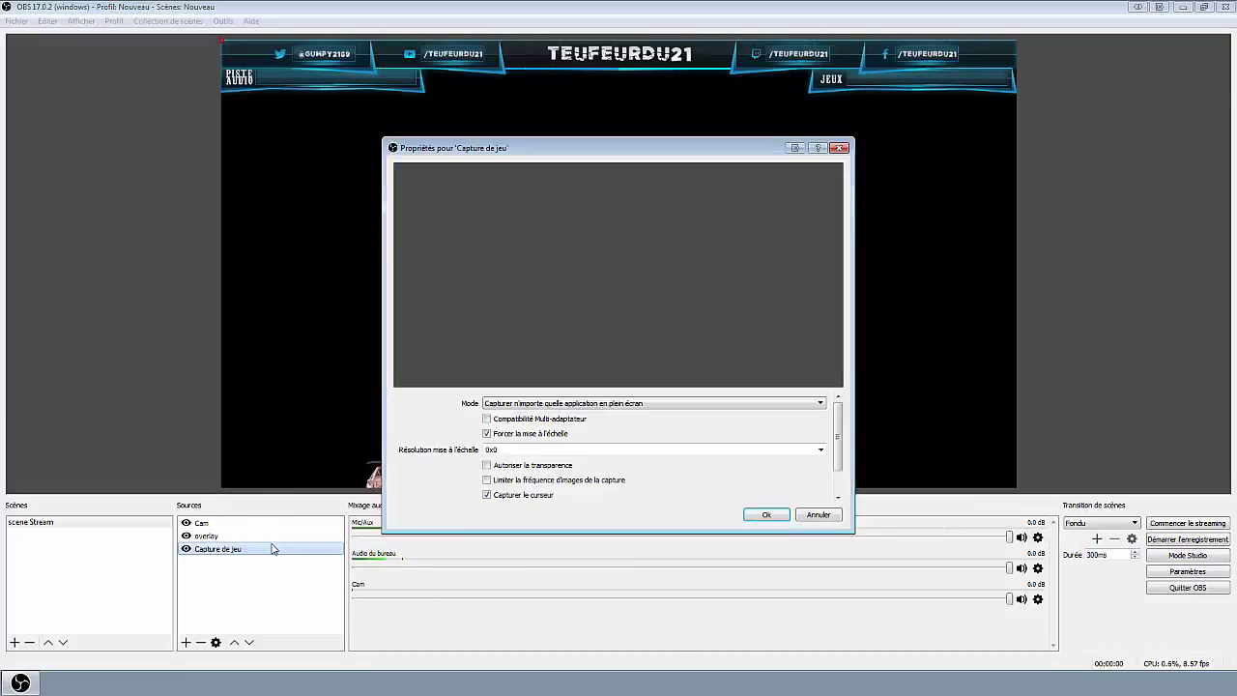
left_click(487, 434)
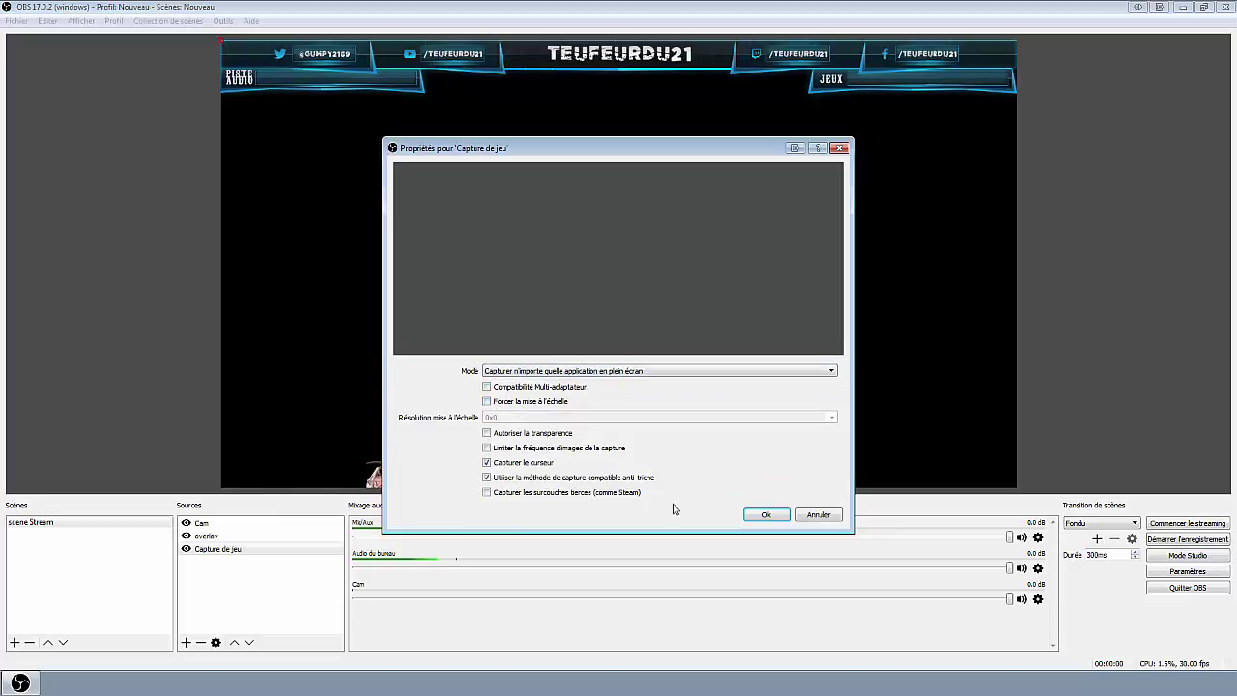
left_click(765, 515)
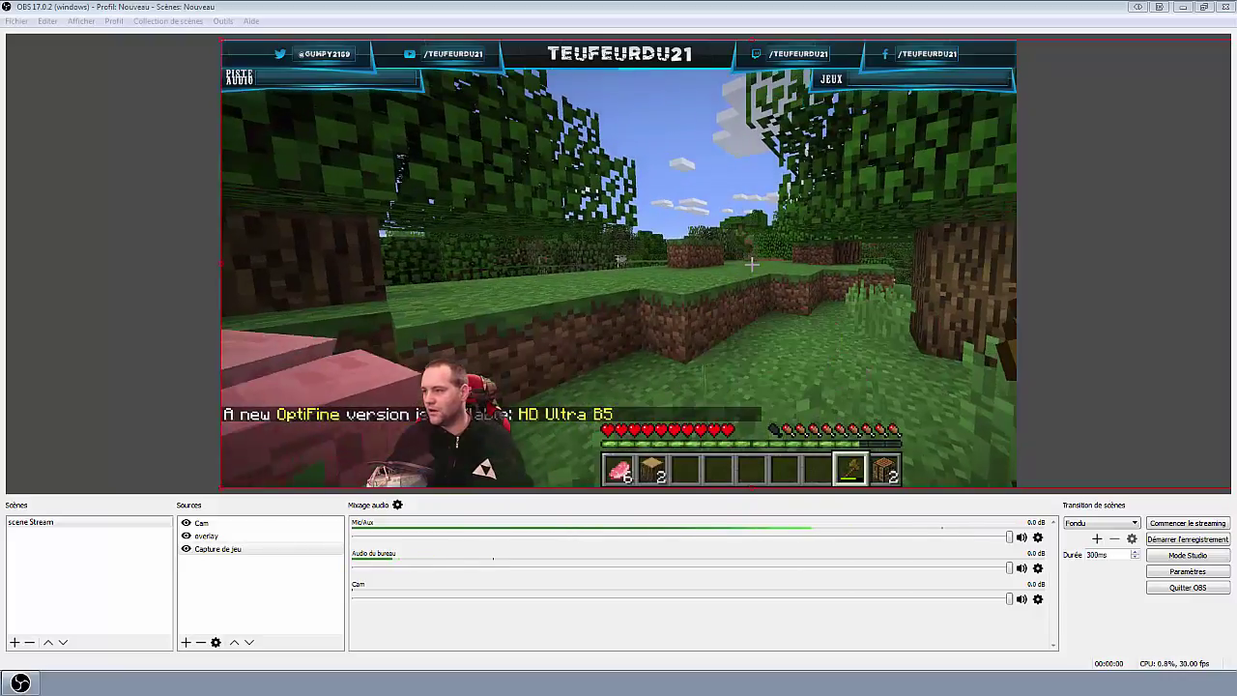
Pause the Minecraft game, switch back to OBS Studio and re-enable forced scaling for the game capture
key("Escape")
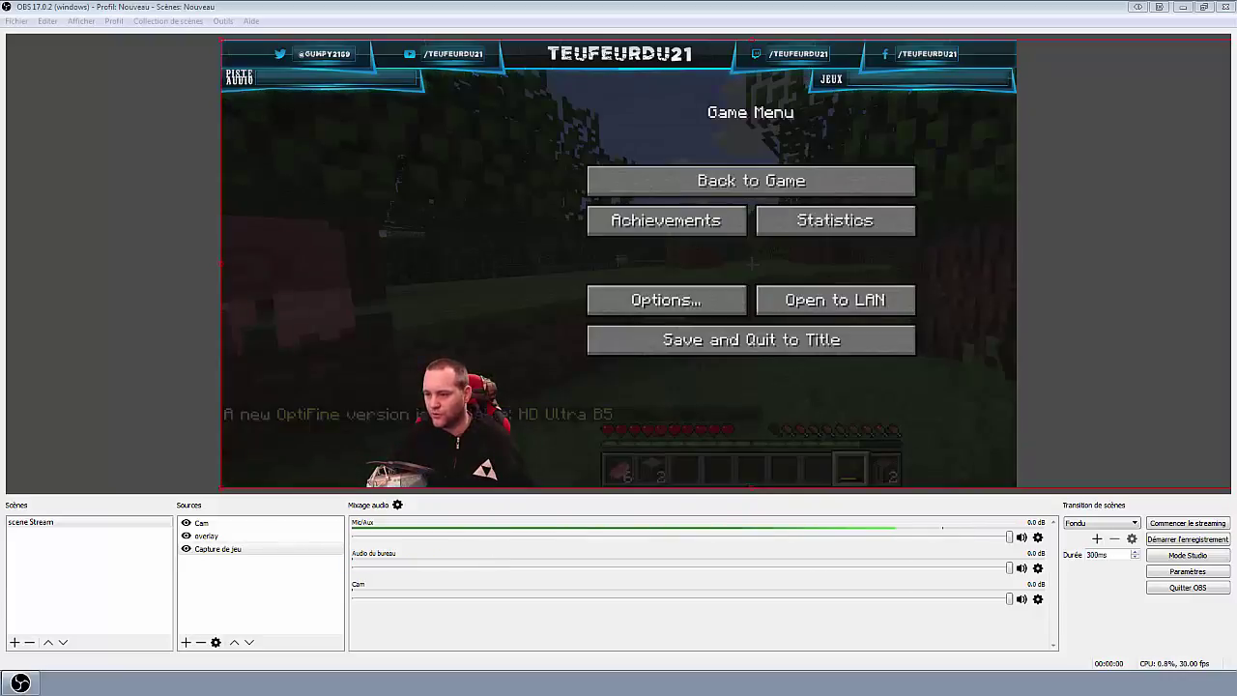
key("alt+Tab")
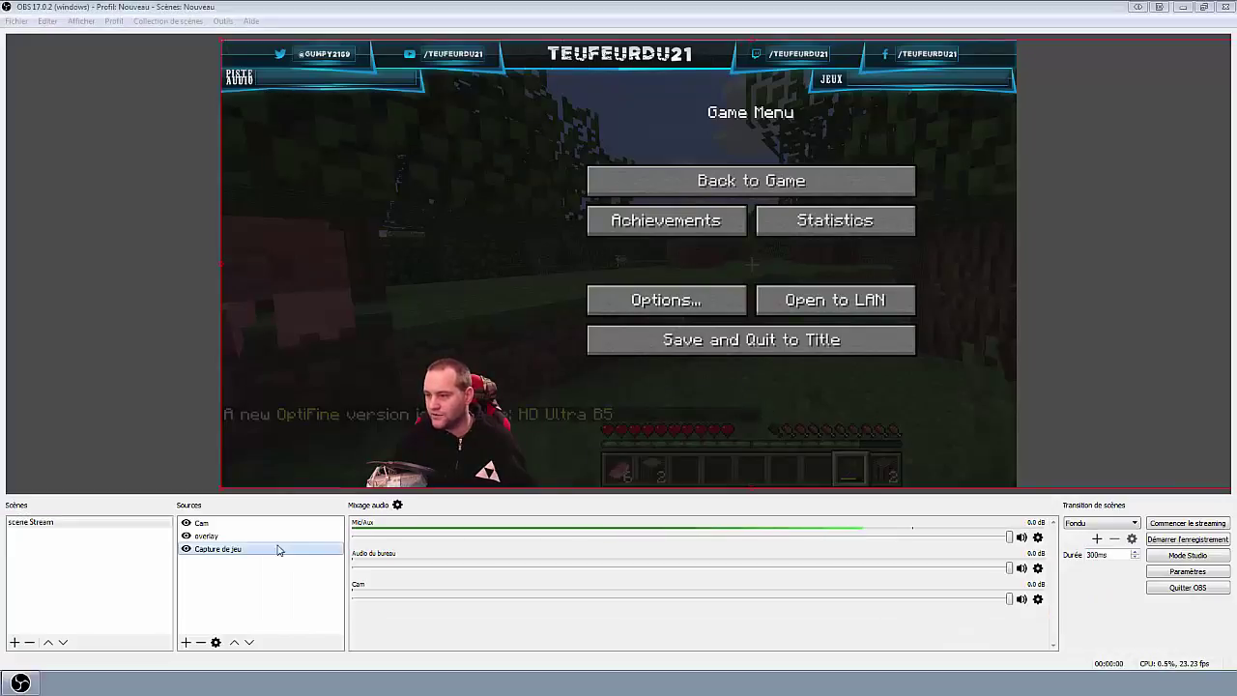
right_click(220, 548)
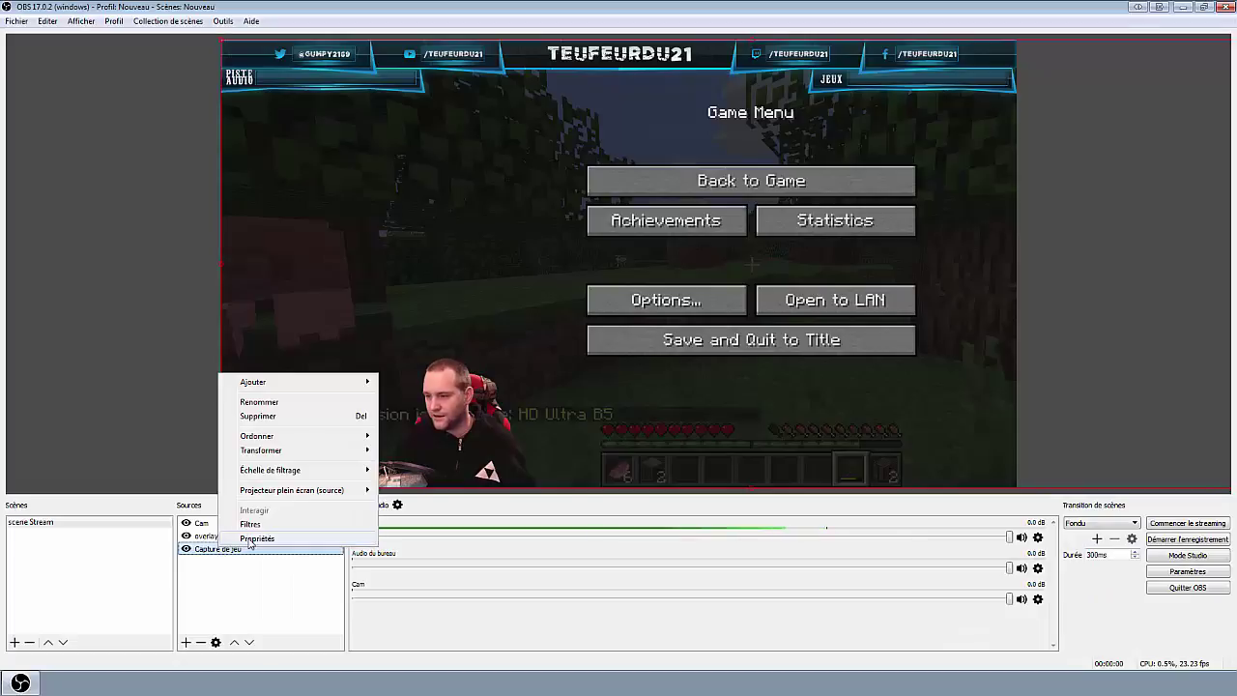
left_click(247, 539)
left_click(495, 436)
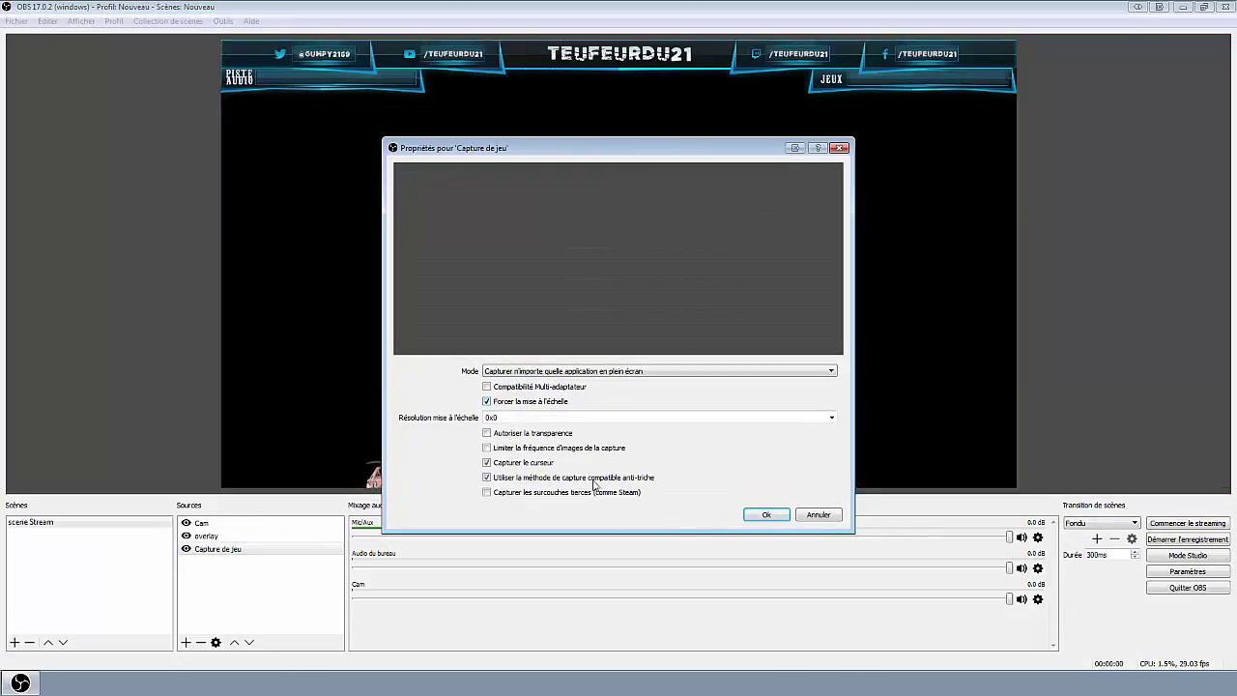
left_click(763, 515)
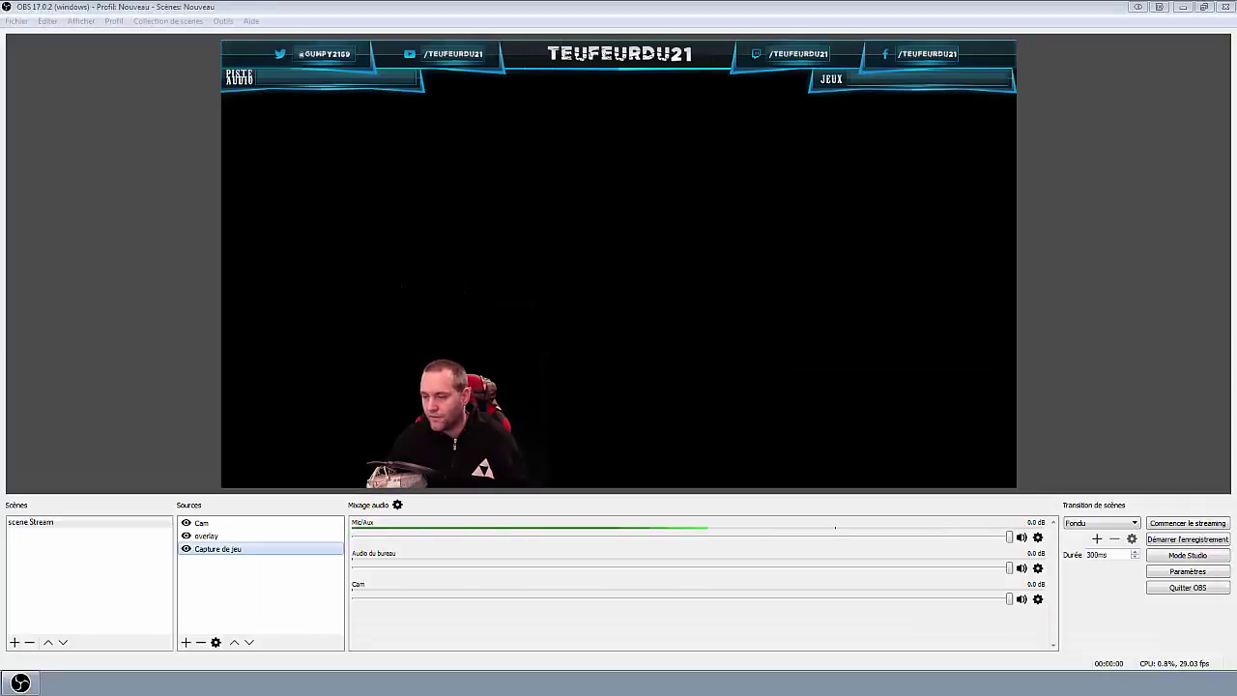
Check the scaling resolutions offered for the "Capture de jeu" source, and disable its forced scaling
right_click(232, 549)
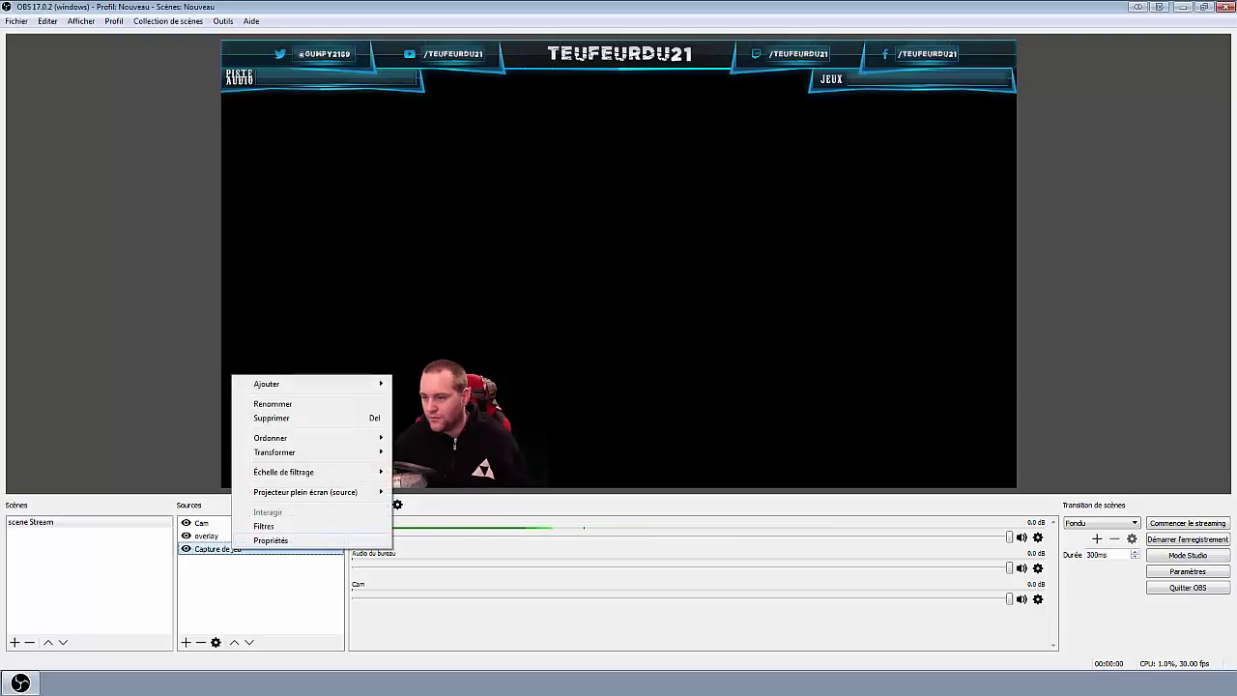
left_click(270, 540)
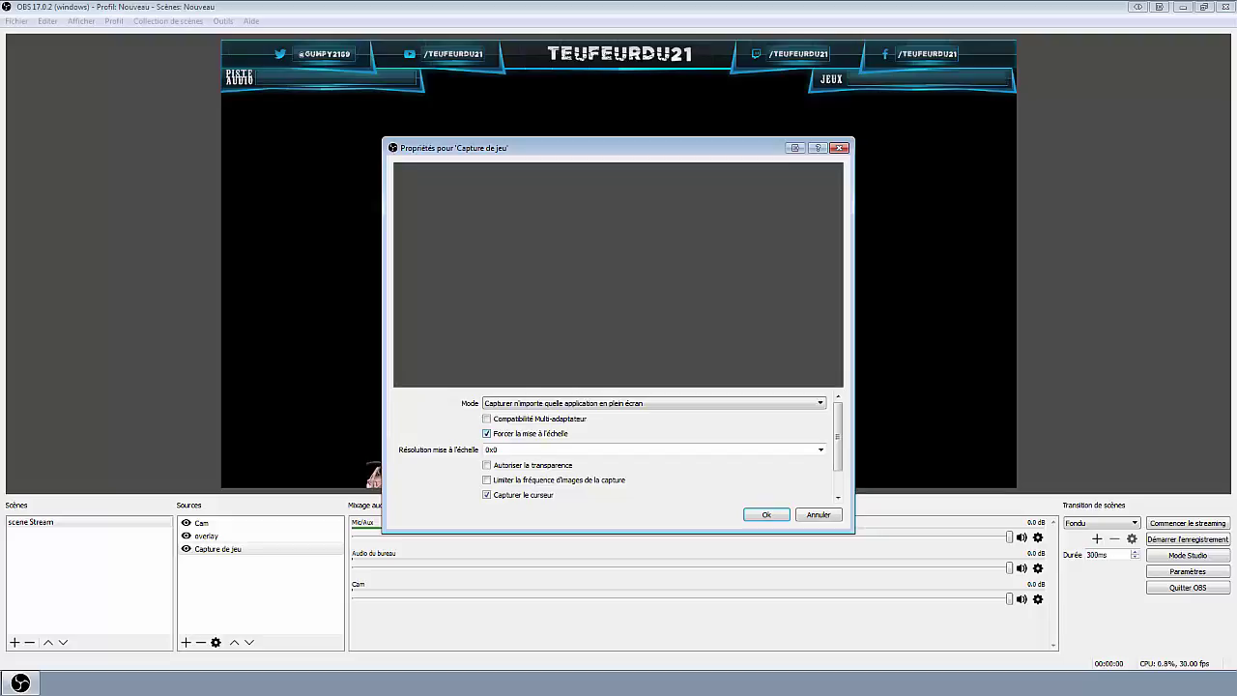
left_click(498, 450)
left_click(820, 449)
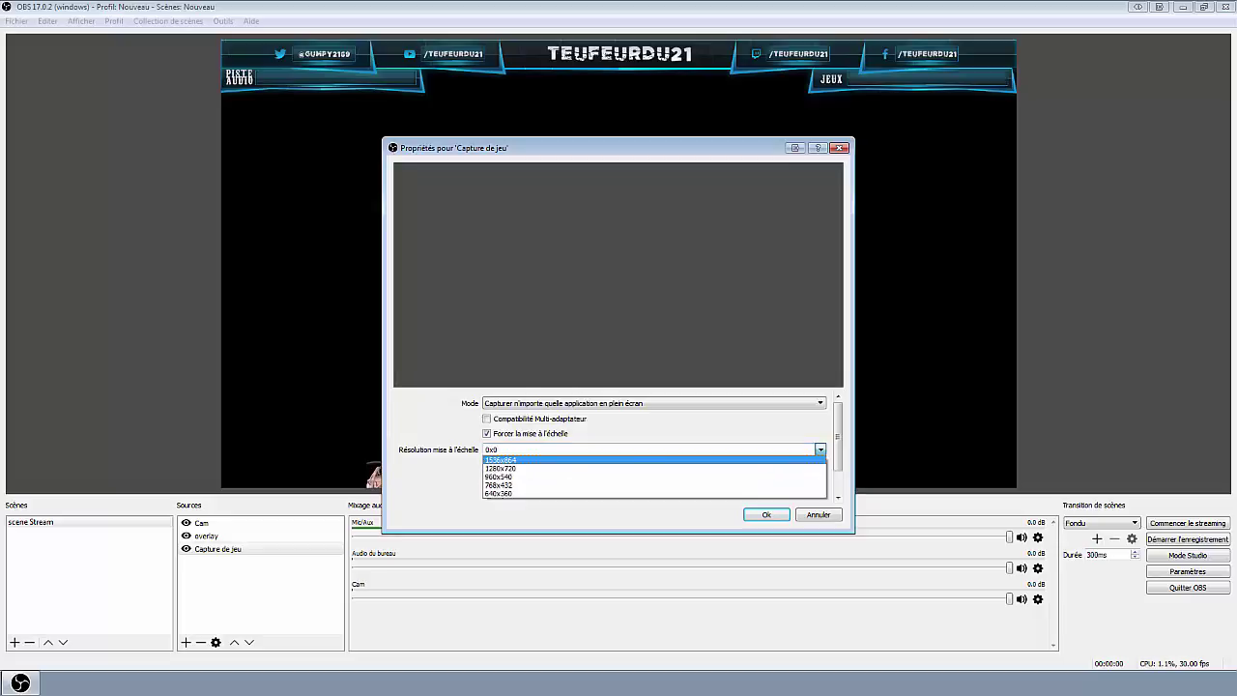
key("Escape")
left_click(487, 433)
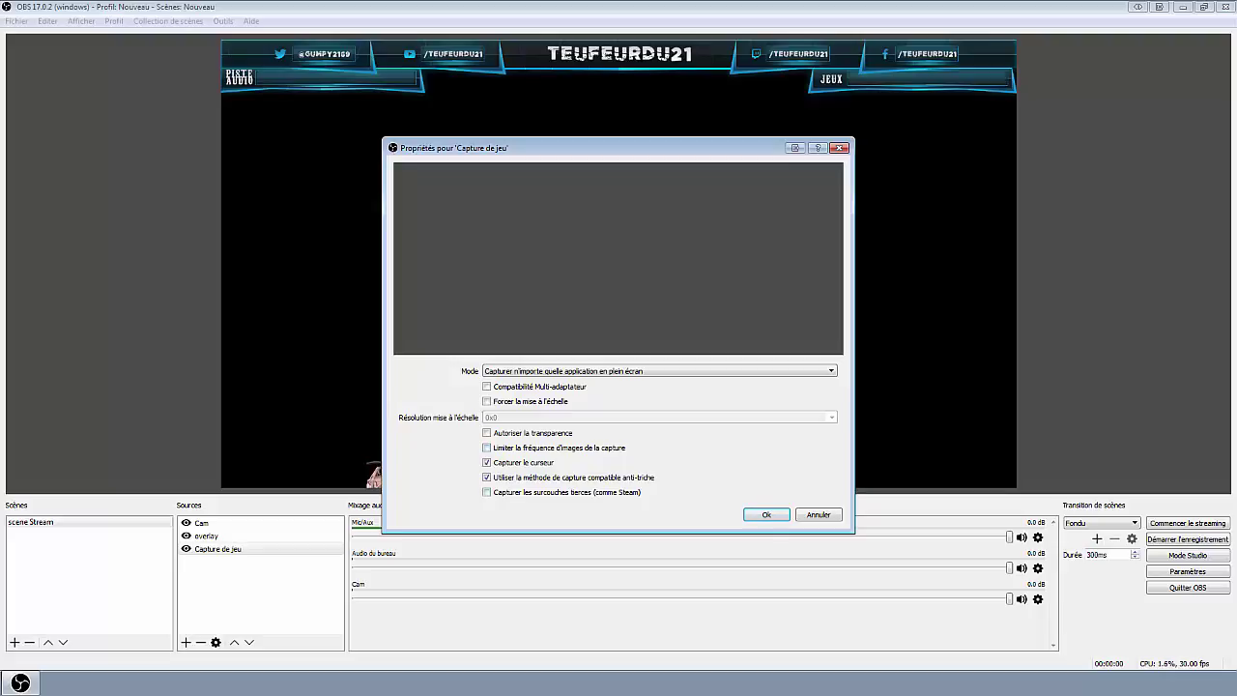
left_click(773, 516)
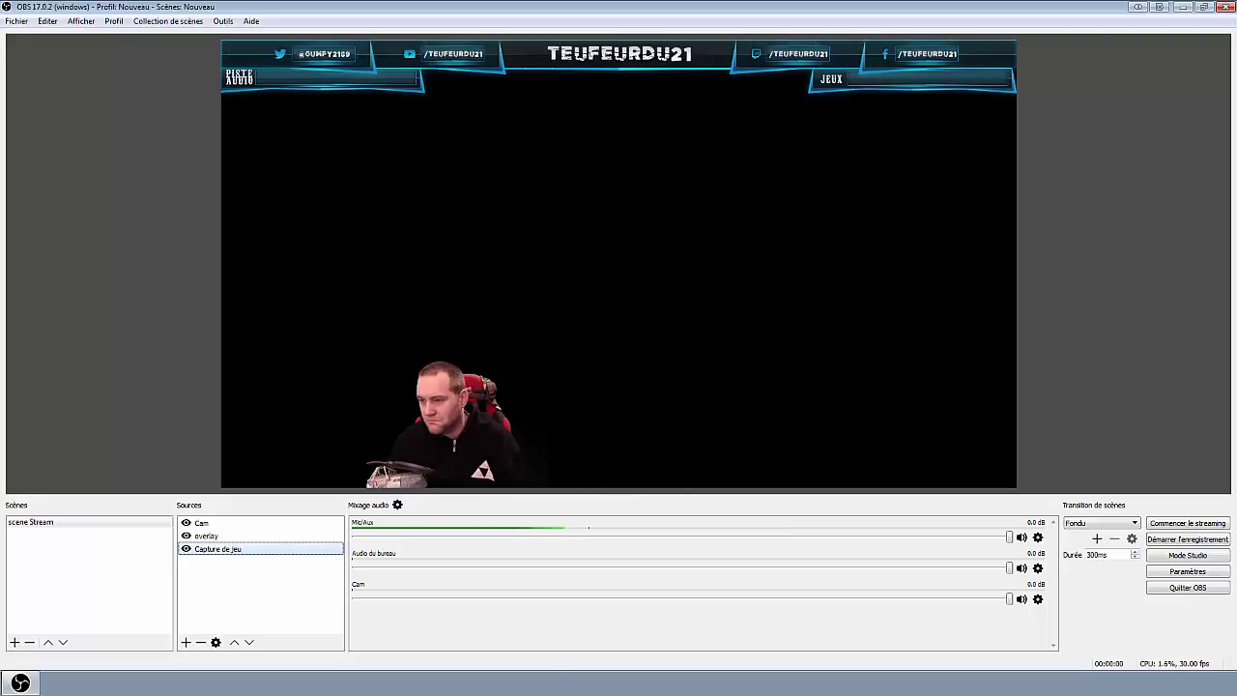
Switch to Minecraft, resume the paused game to test the capture, and return to OBS Studio
key("alt+Tab")
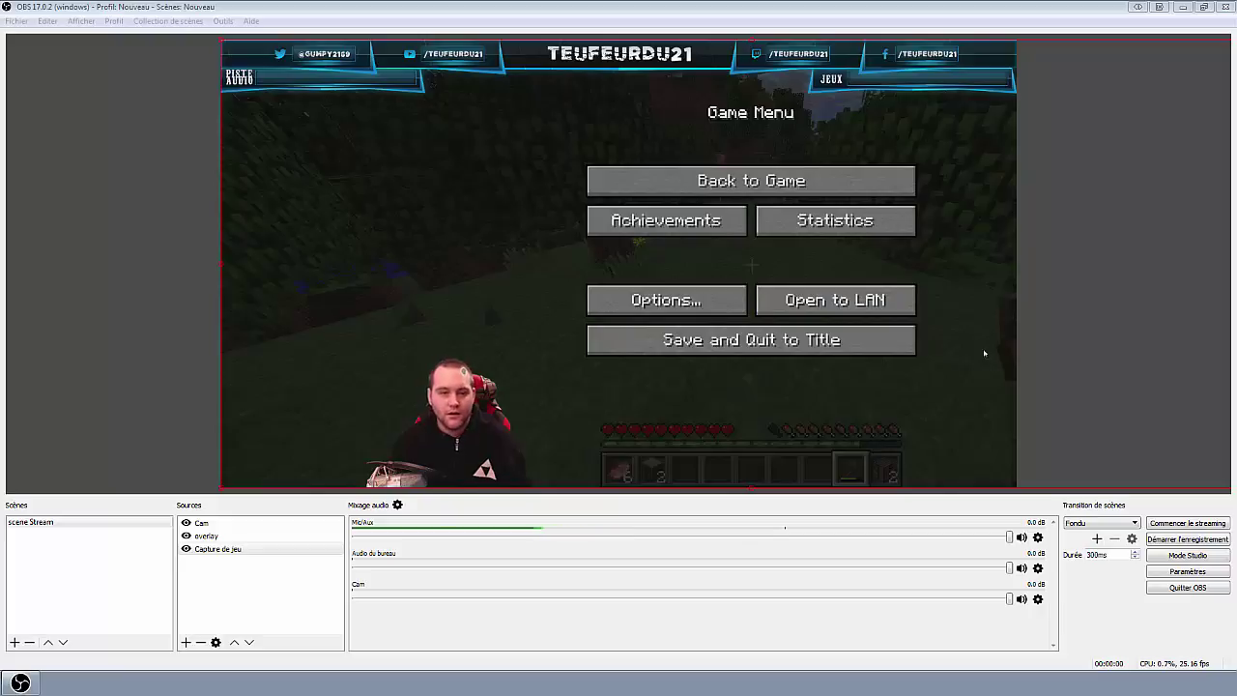
left_click(751, 181)
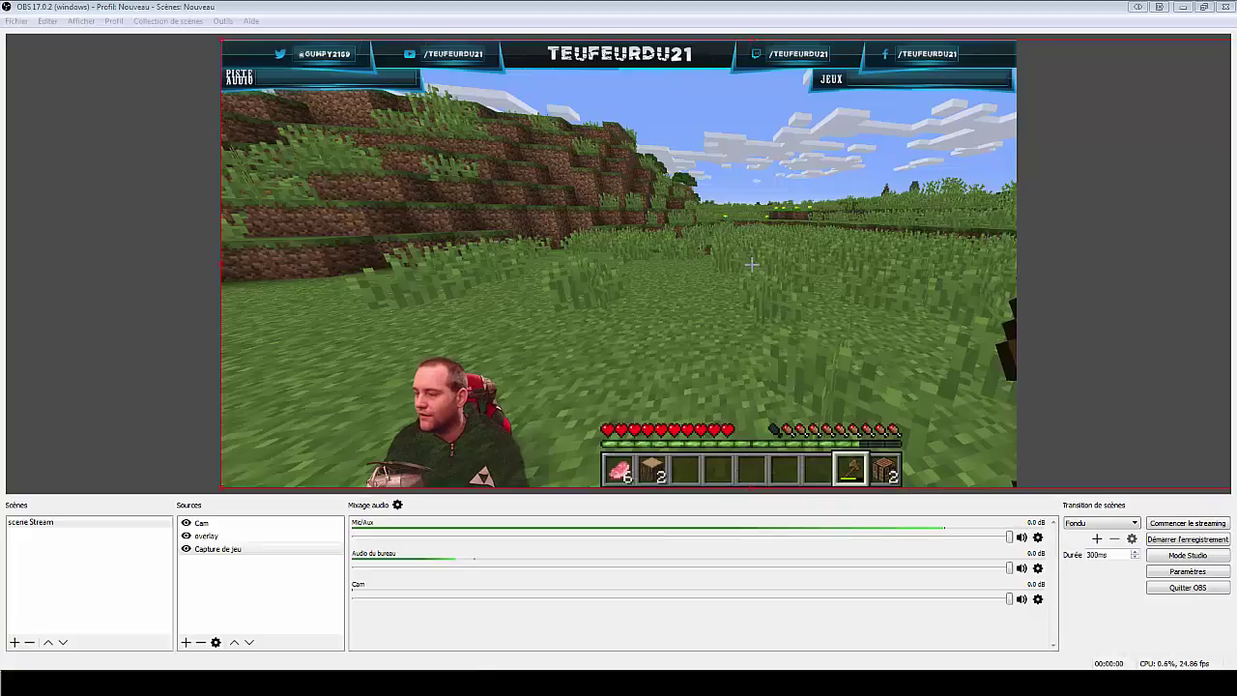
key("alt+Tab")
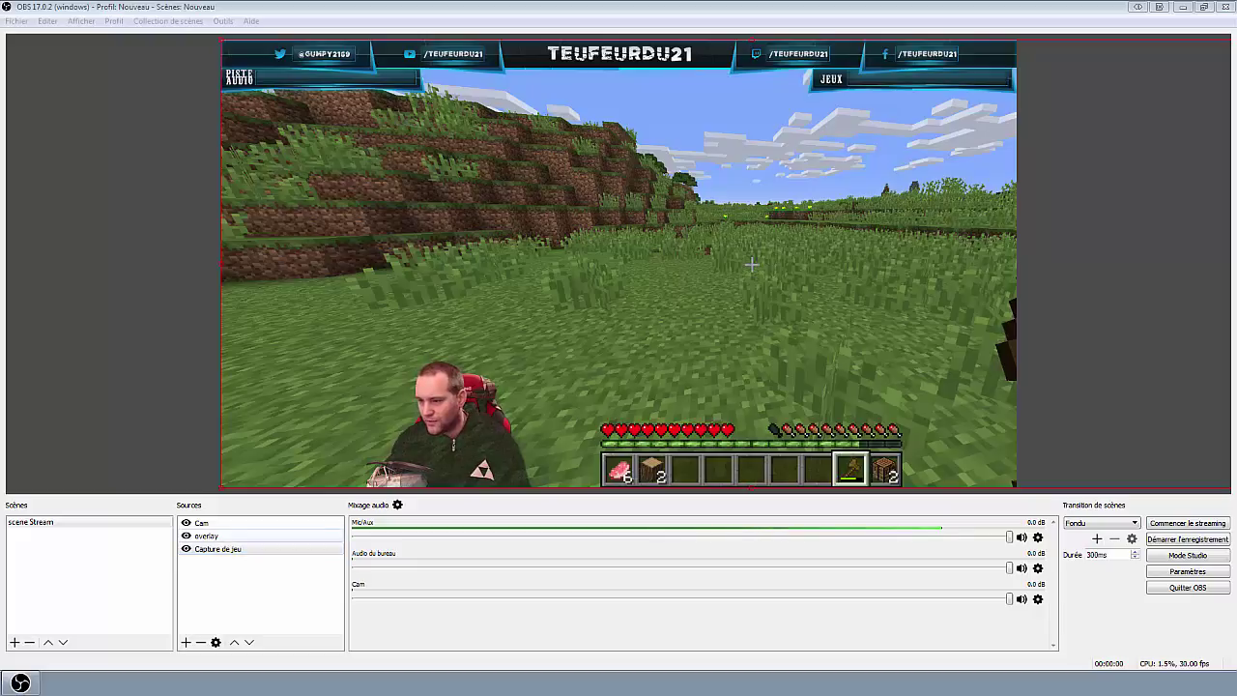
Open the chroma filter's settings for the Cam source and move the filters window clear of the webcam preview
right_click(211, 523)
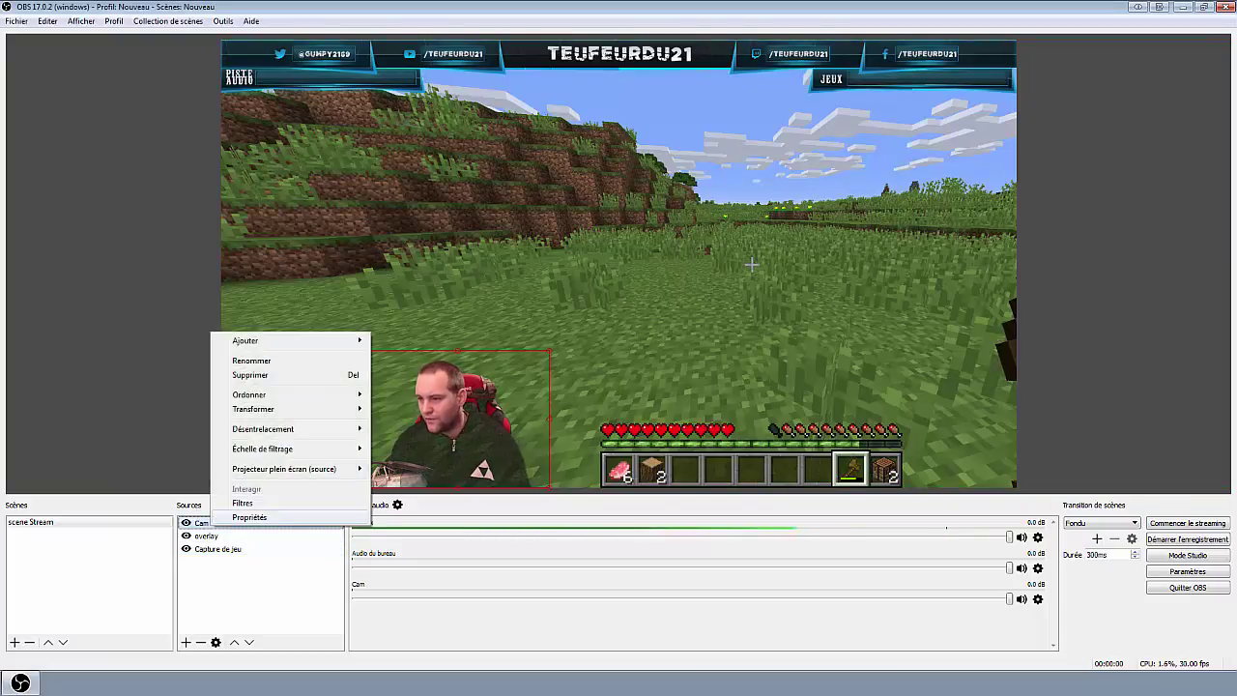
left_click(242, 502)
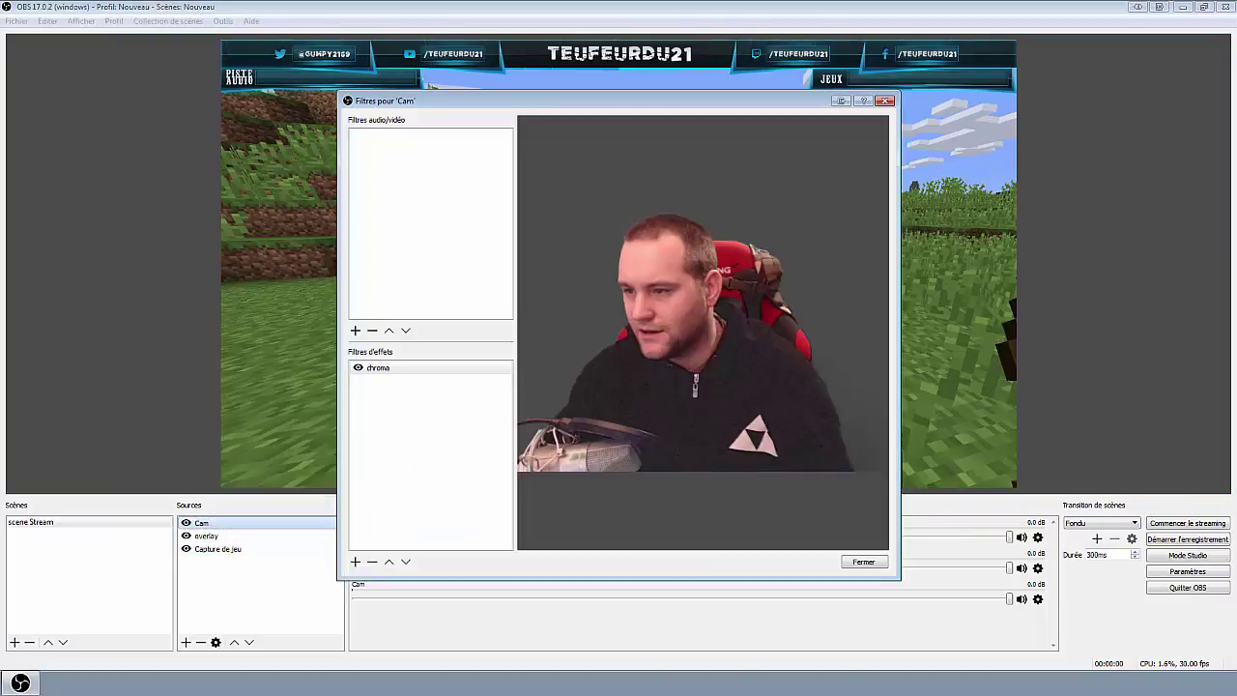
left_click(378, 367)
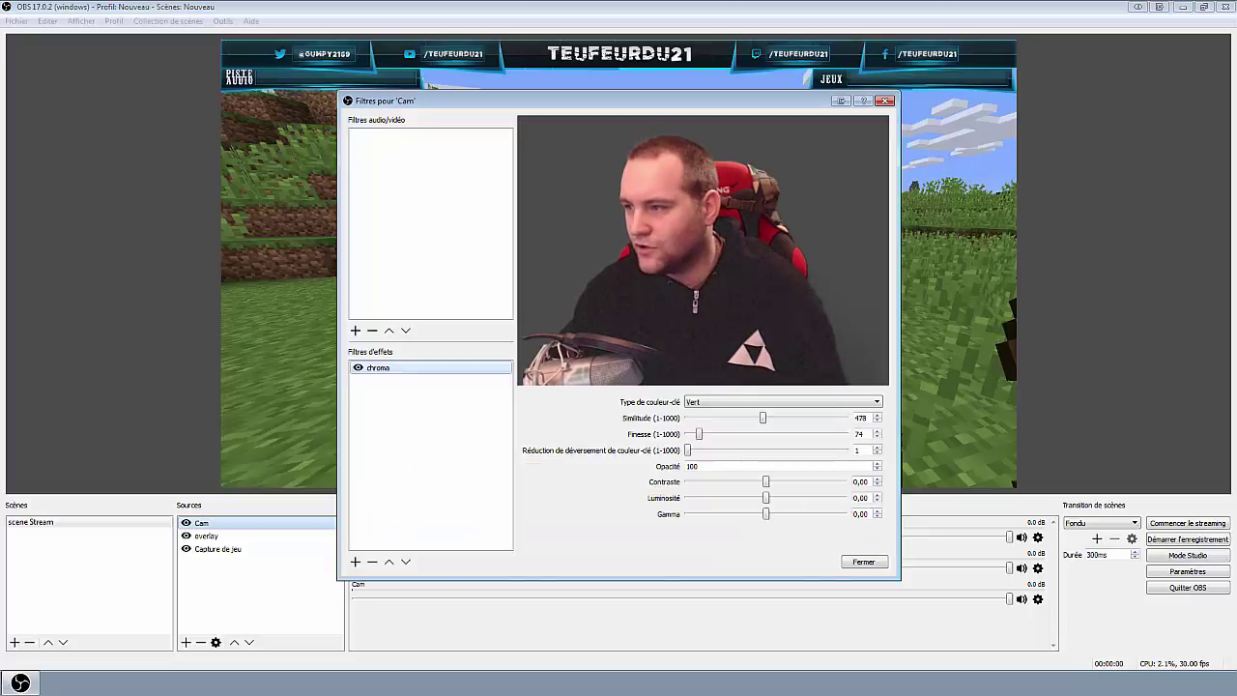
left_click_drag(580, 101, 882, 152)
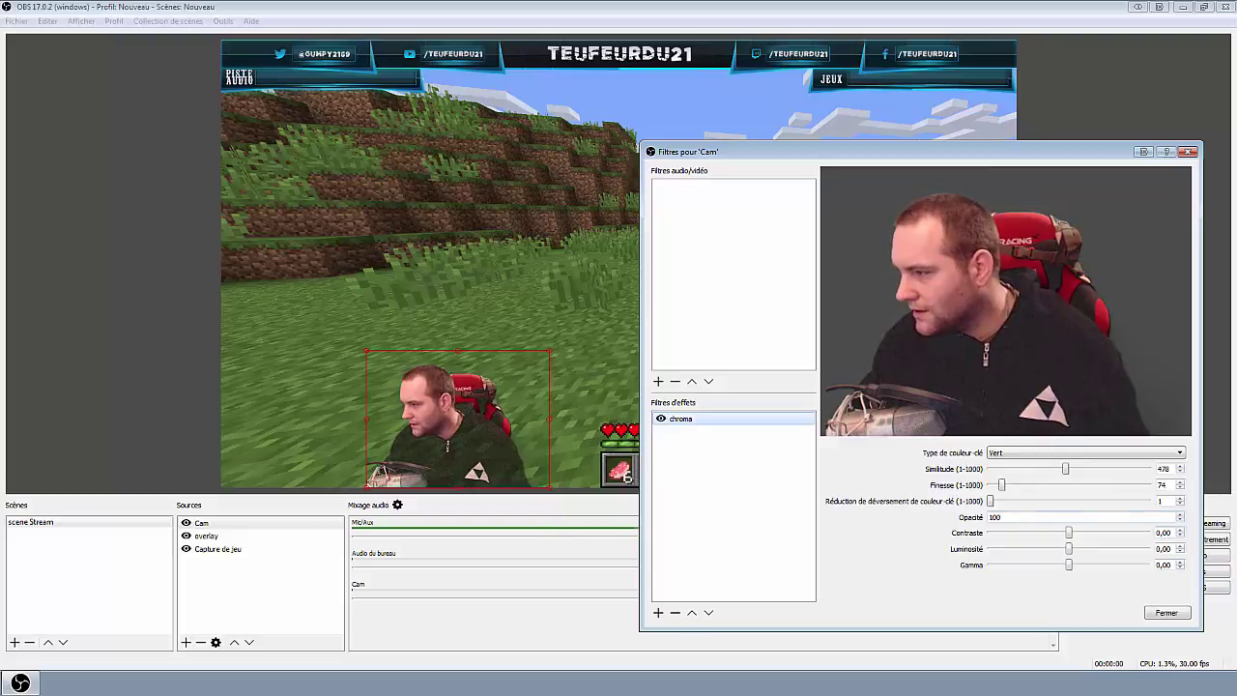
Try an opacity of 20 on the Cam's chroma filter
double_click(993, 516)
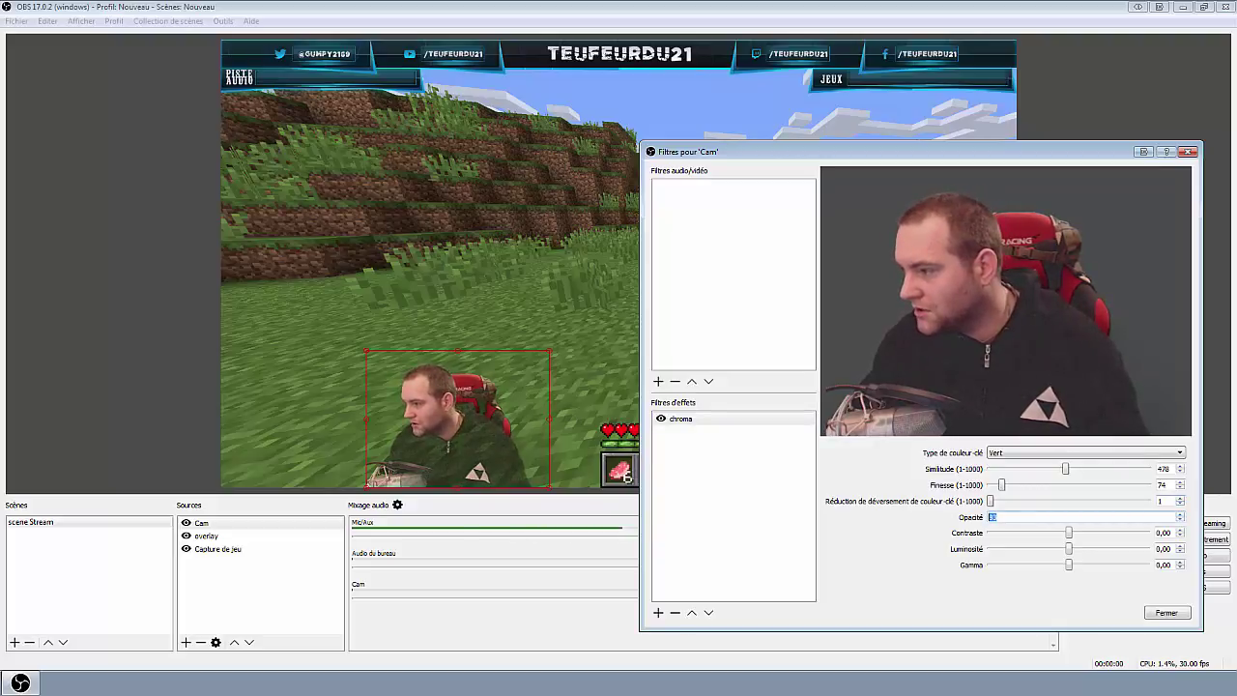
type("100")
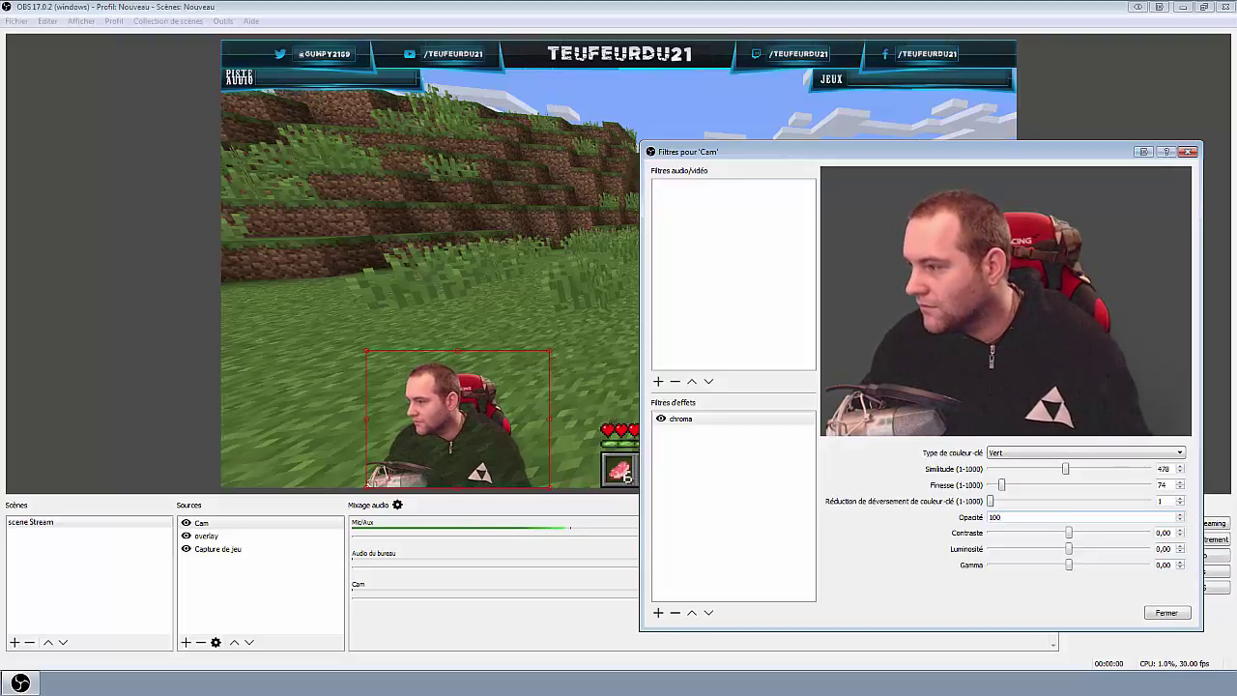
key("BackSpace")
key("BackSpace")
key("BackSpace")
type("20")
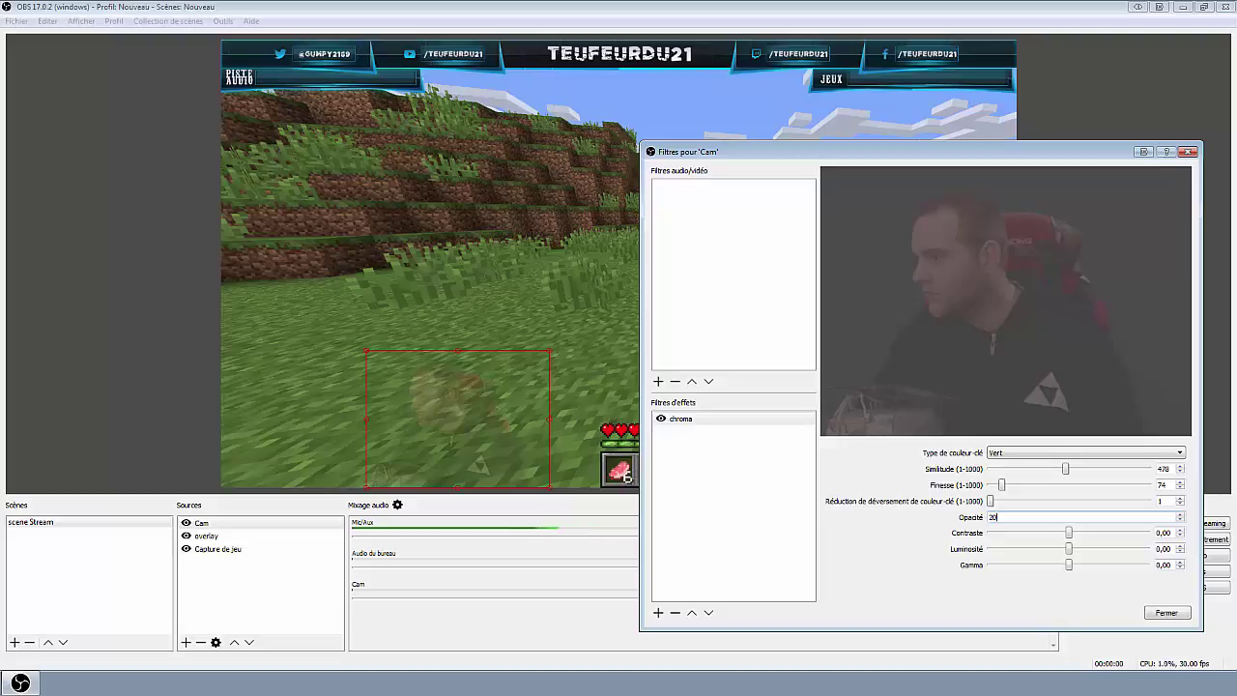
Set the chroma filter's opacity back to 100
key("BackSpace")
key("BackSpace")
type("100")
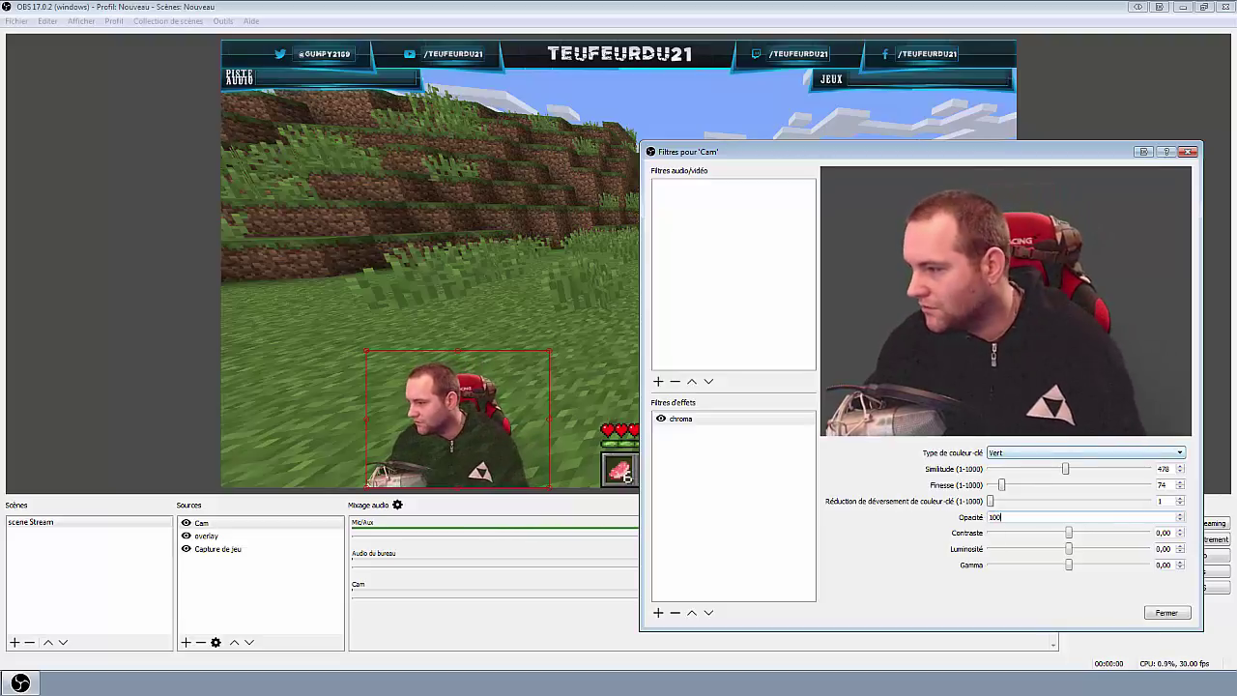